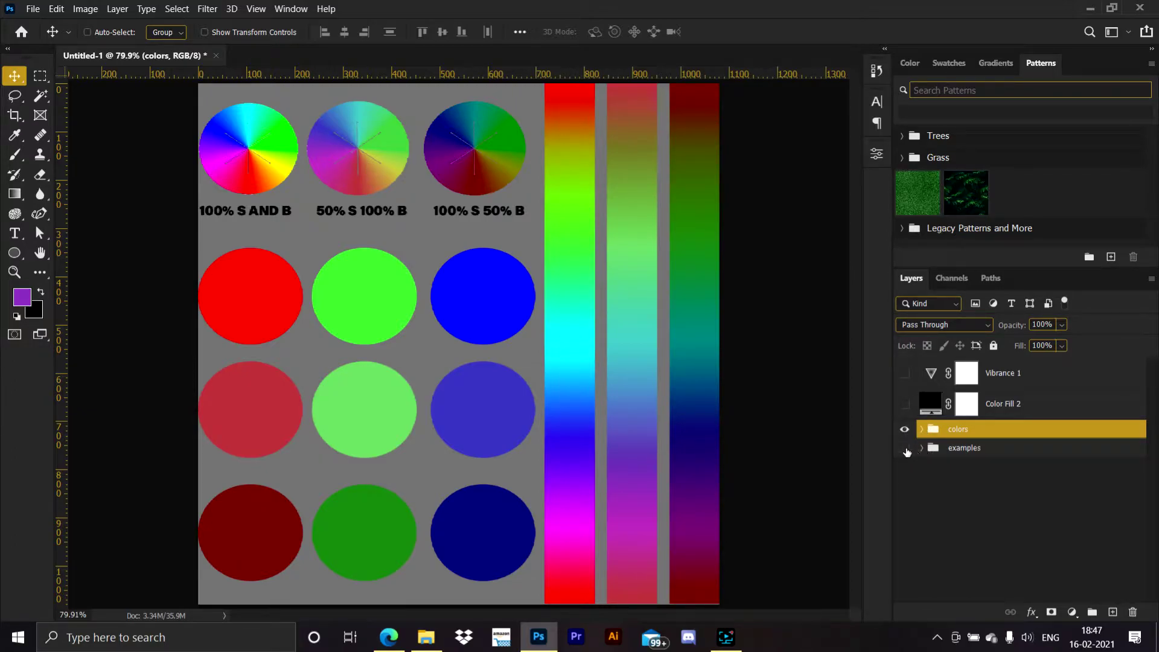
# Hide the colors group in the Layers panel, leaving the canvas transparent.
pyautogui.click(905, 429)
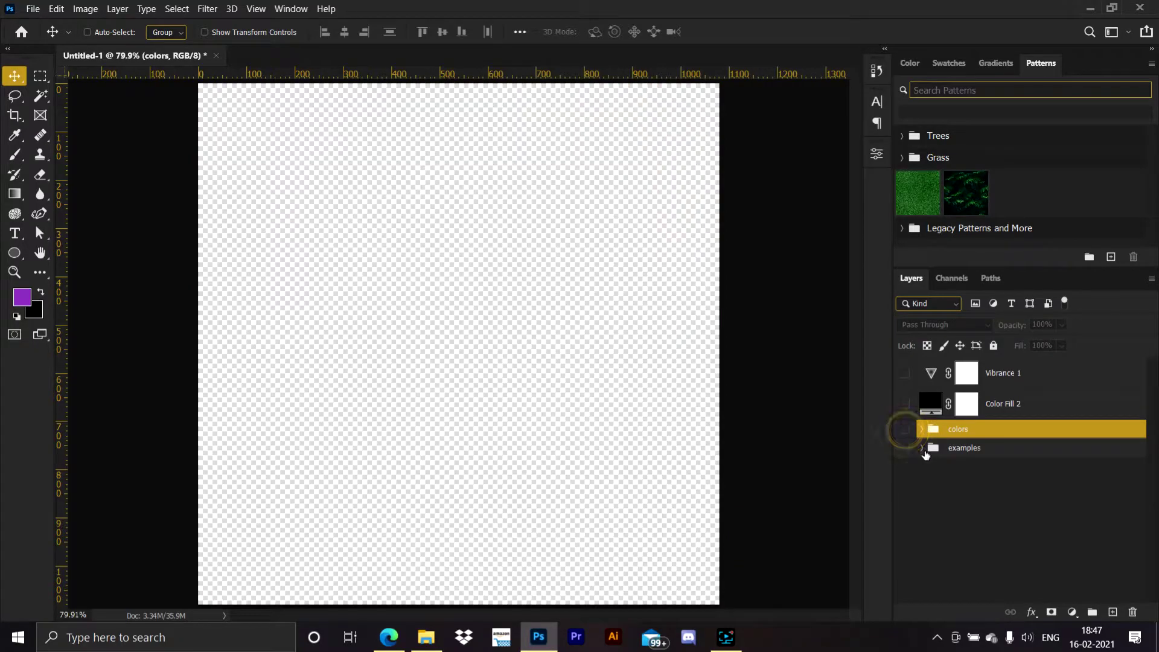
# Show the examples group, hide dodging and burning, and select Layer 1 copy in landscape composite.
pyautogui.click(922, 447)
pyautogui.click(904, 448)
pyautogui.click(904, 467)
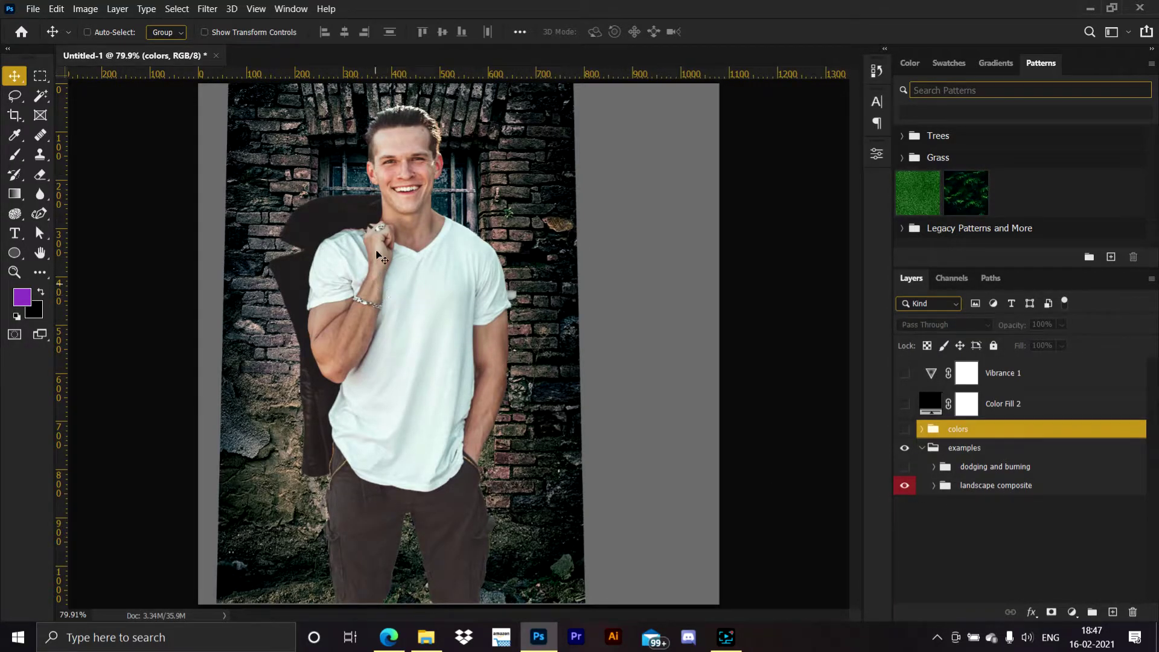
pyautogui.click(931, 486)
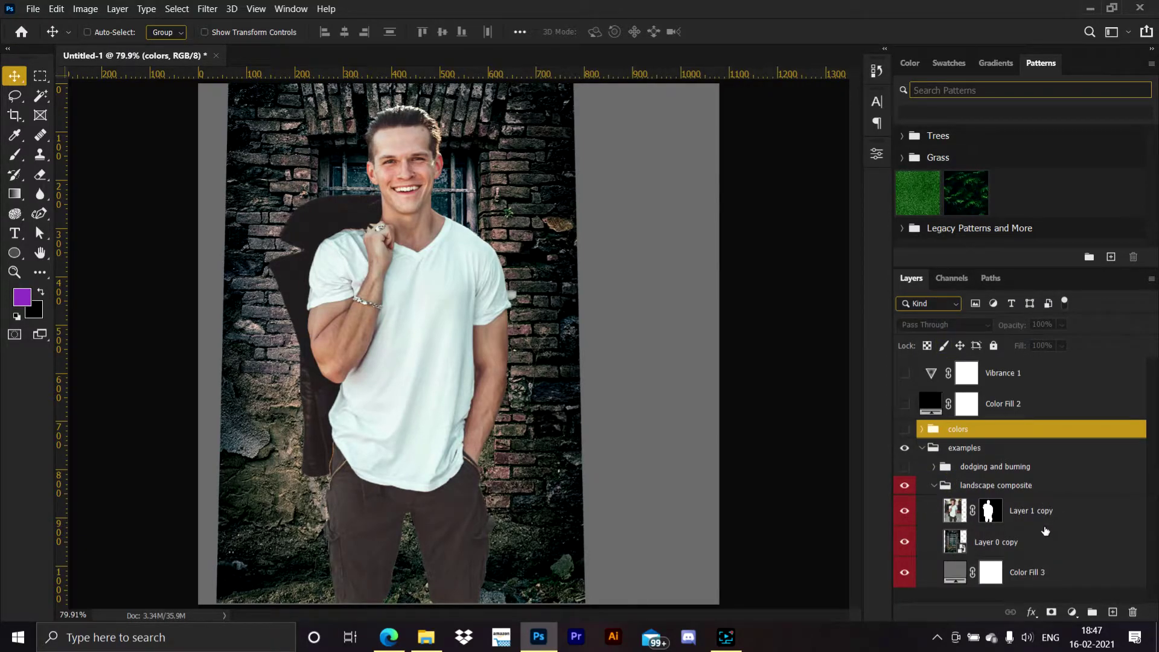
pyautogui.click(1026, 514)
# Add a 666666 grey Solid Color fill layer in Color blend mode.
pyautogui.click(1072, 613)
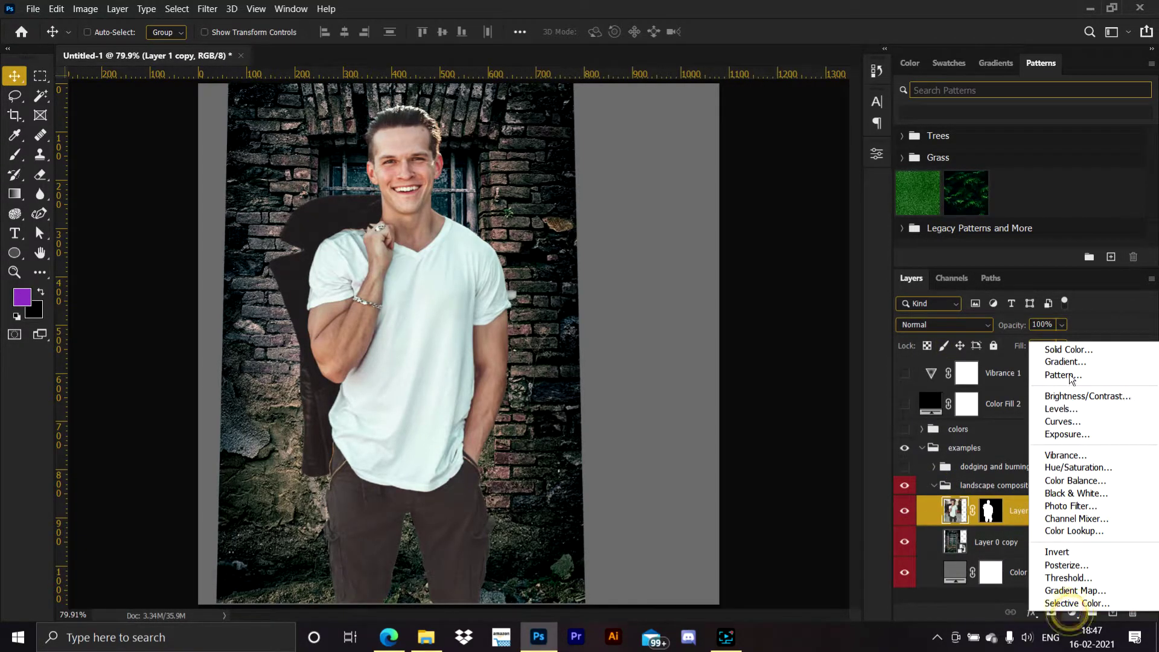
pyautogui.click(1067, 349)
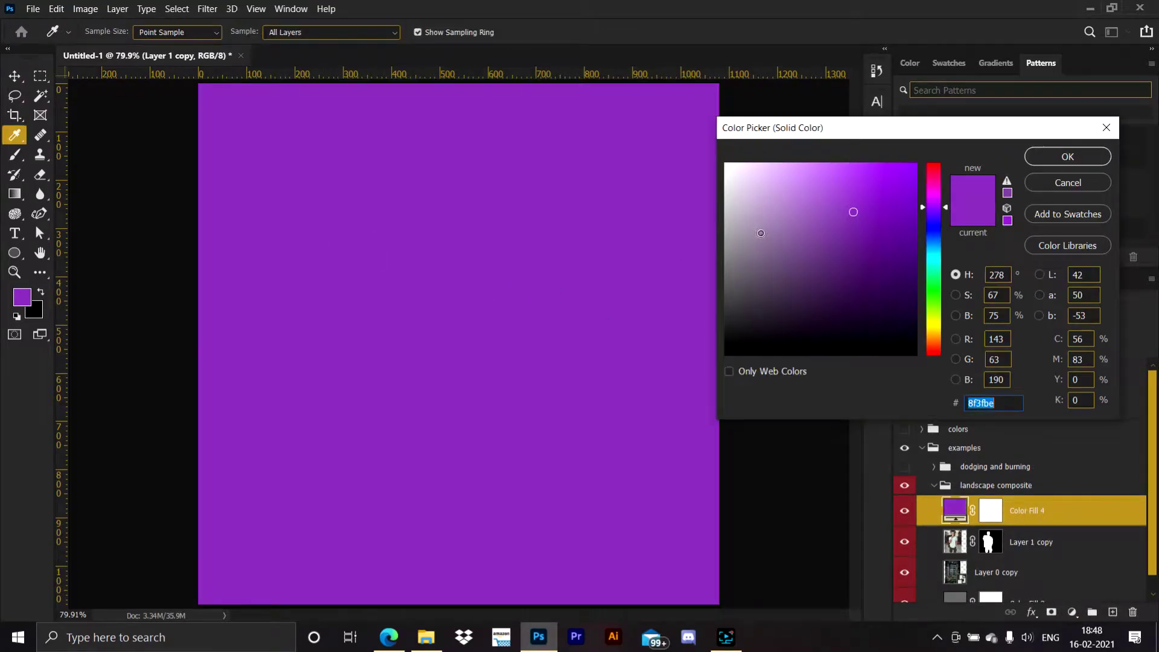
pyautogui.write('666666')
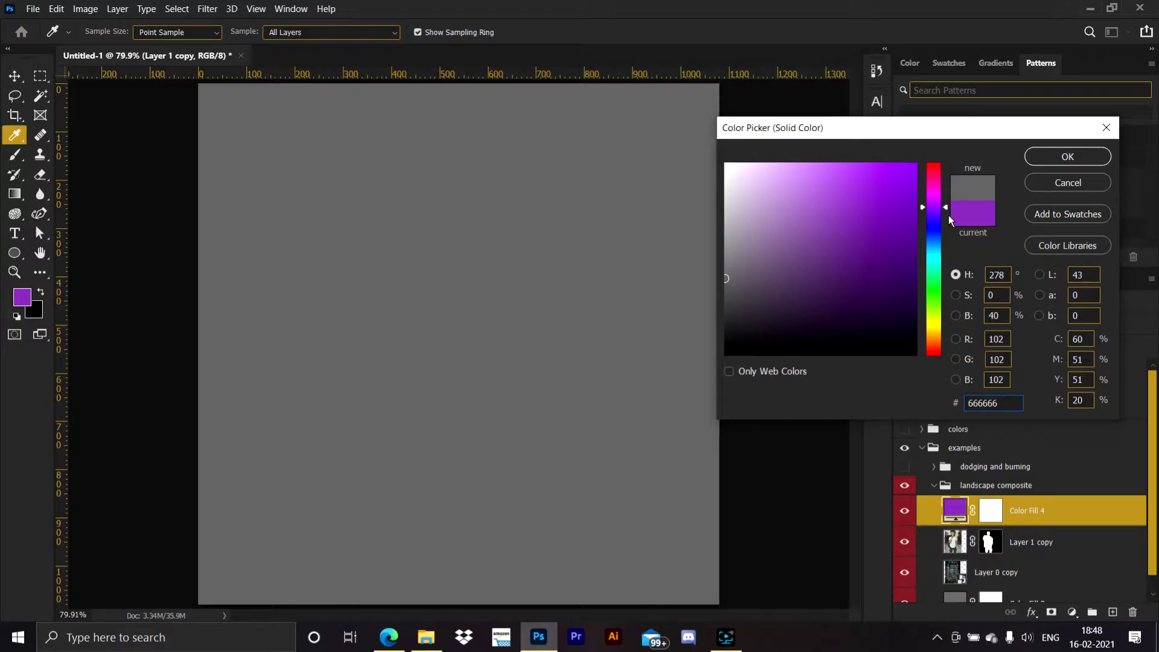
pyautogui.click(1060, 161)
pyautogui.click(930, 325)
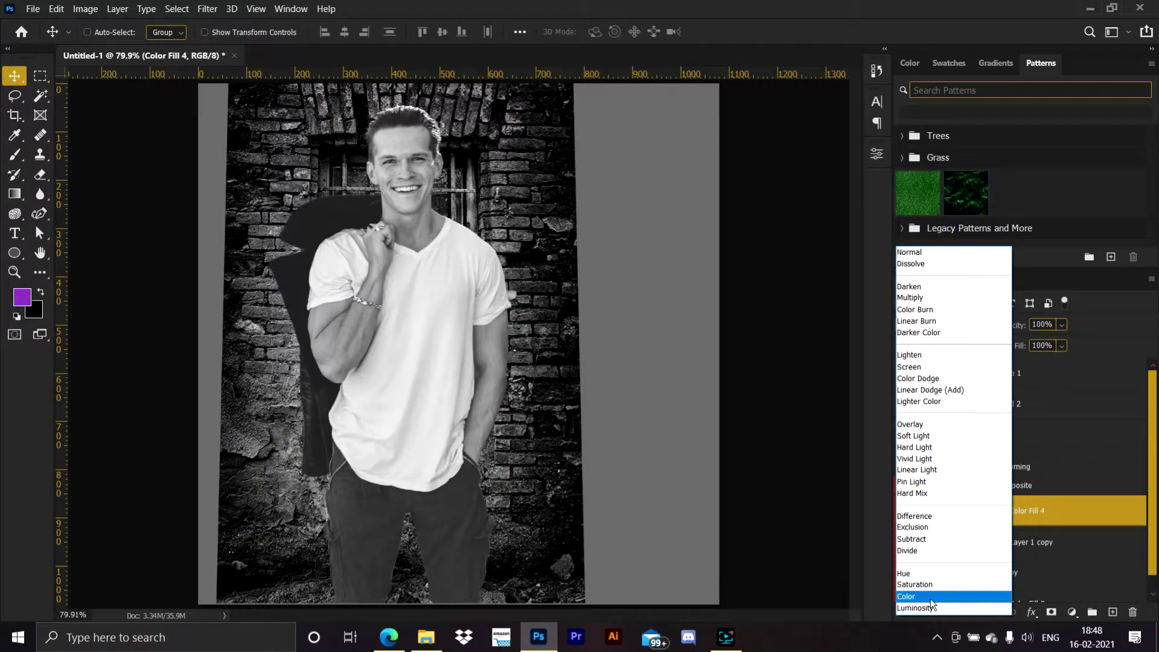
pyautogui.click(930, 598)
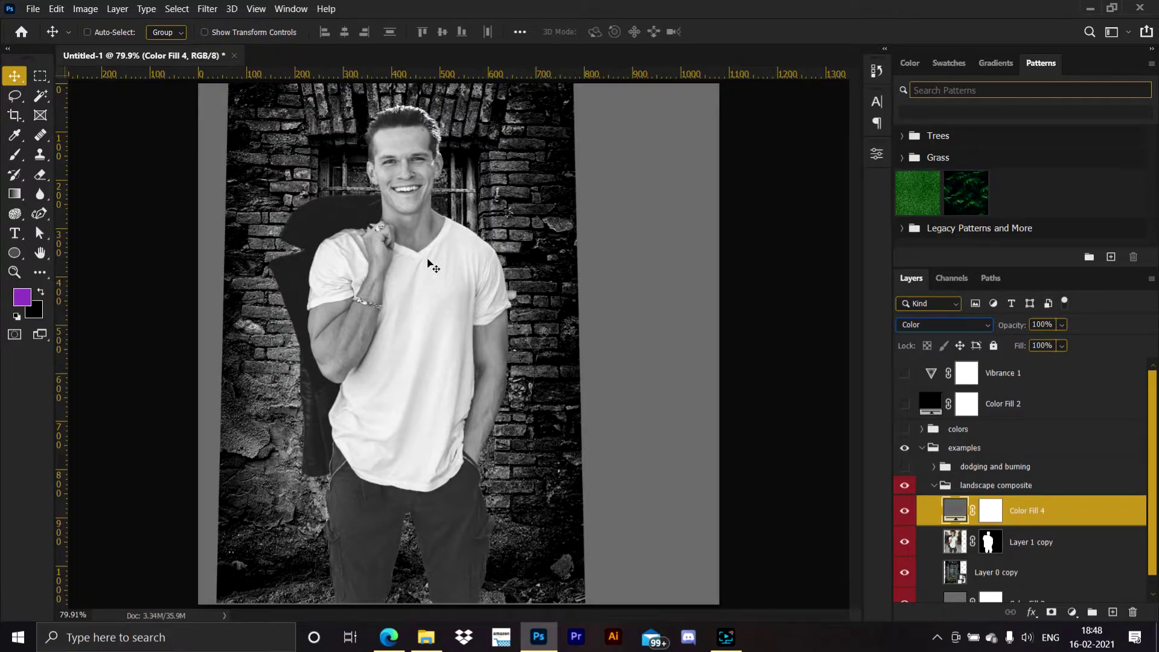
# Add a Curves adjustment clipped to Layer 1 copy and drag the curve's midtones and highlights.
pyautogui.click(1065, 541)
pyautogui.click(1072, 614)
pyautogui.click(1061, 420)
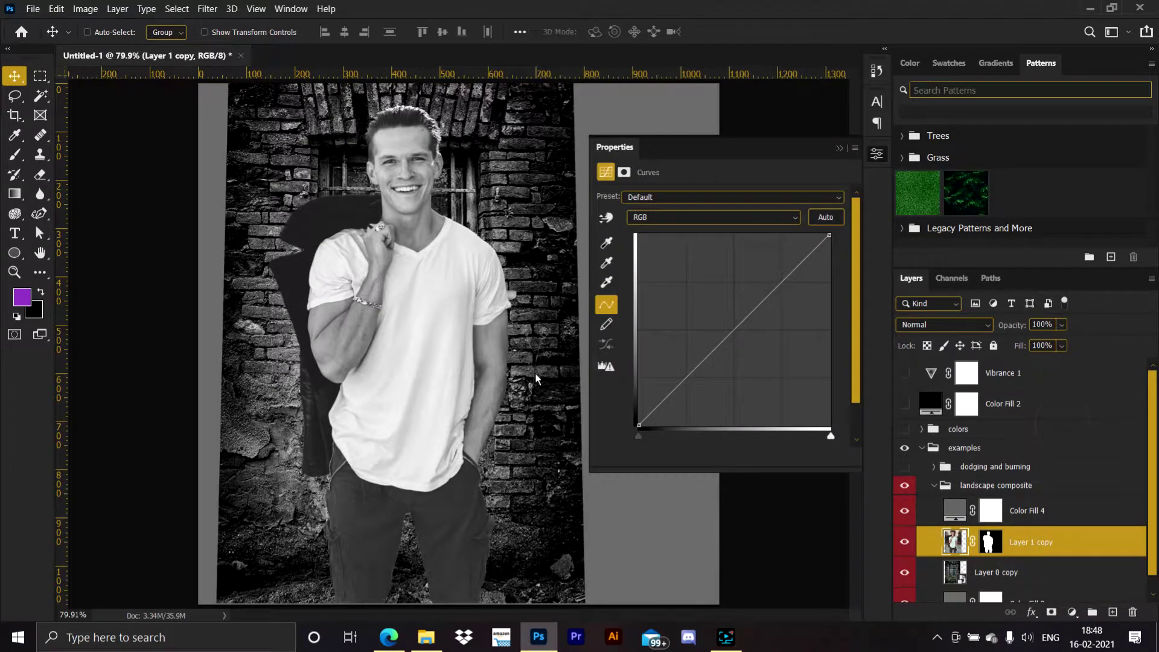
pyautogui.click(747, 457)
pyautogui.moveTo(739, 340)
pyautogui.mouseDown()
pyautogui.moveTo(727, 328)
pyautogui.moveTo(734, 353)
pyautogui.mouseUp()
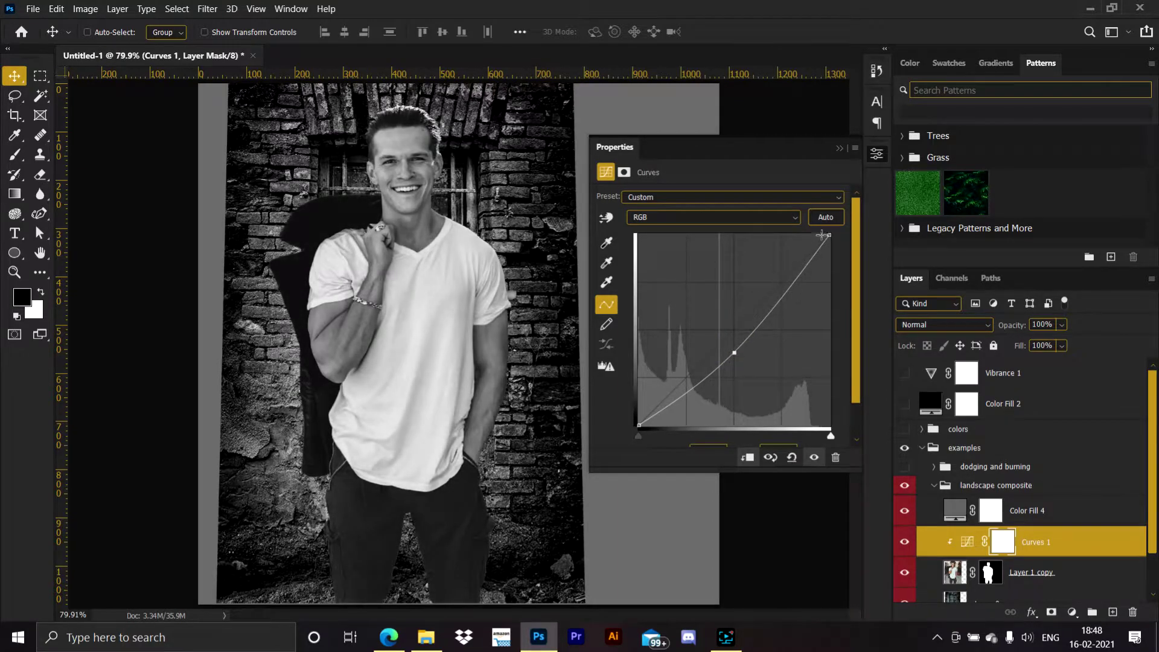
pyautogui.moveTo(830, 235); pyautogui.dragTo(826, 264)
pyautogui.moveTo(743, 353); pyautogui.dragTo(735, 361)
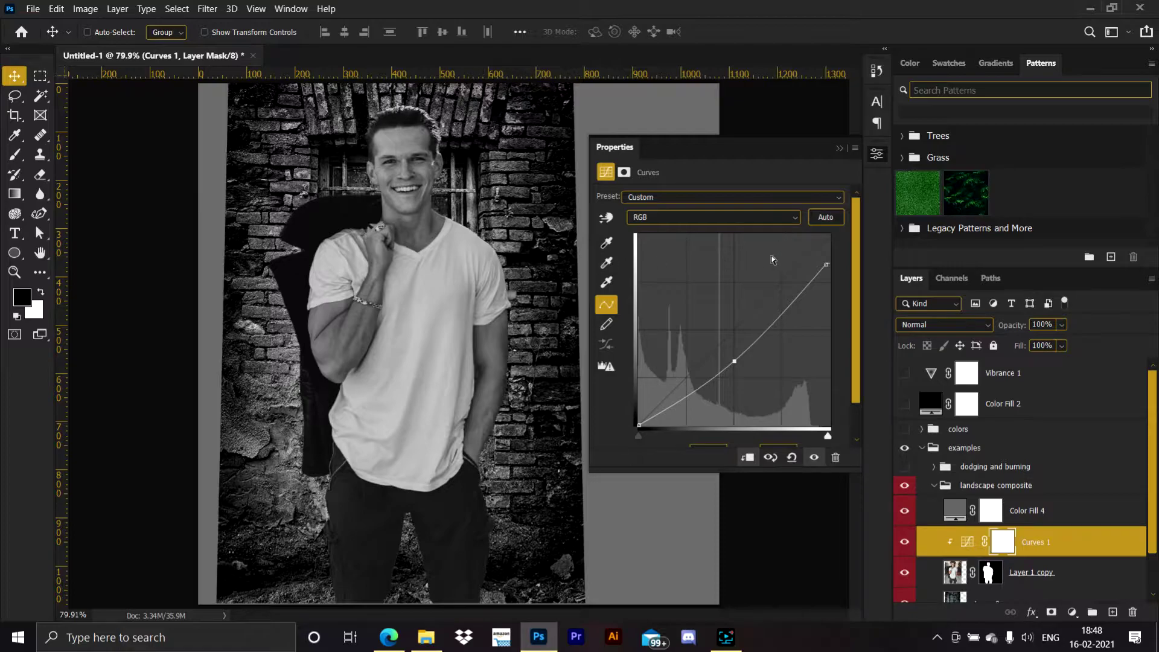
# Delete the Curves 1 and Color Fill 4 layers.
pyautogui.click(839, 148)
pyautogui.moveTo(1134, 540); pyautogui.dragTo(1133, 612)
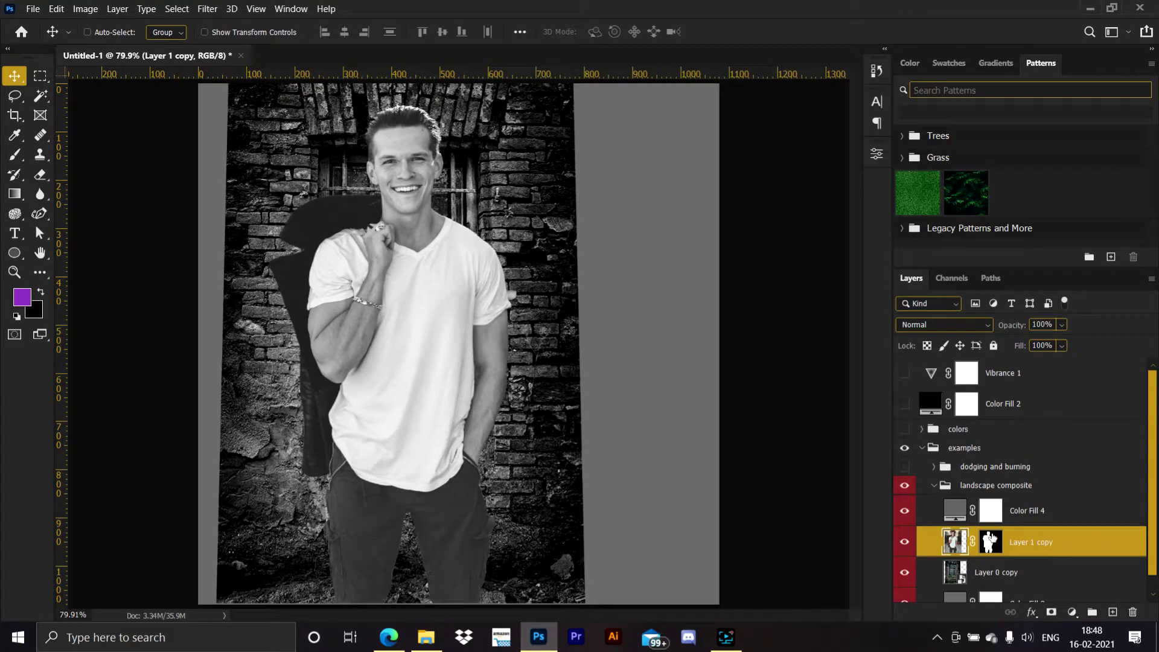
pyautogui.moveTo(1044, 511); pyautogui.dragTo(1133, 611)
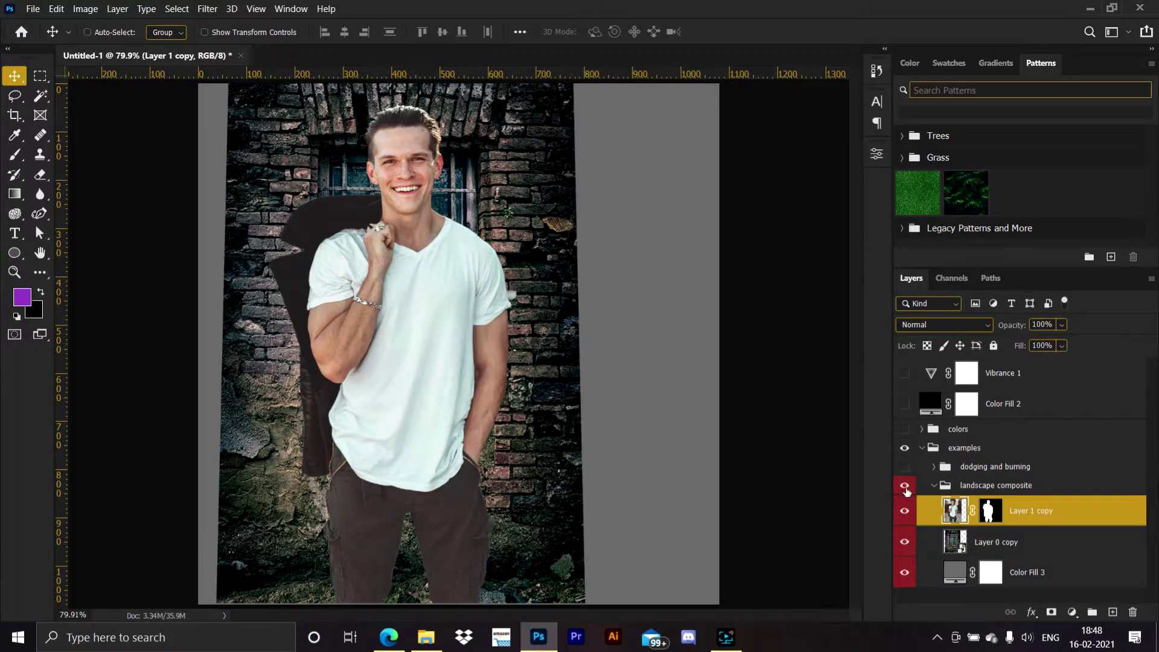
# Hide the landscape composite example, show the colors group again, and collapse examples.
pyautogui.click(934, 486)
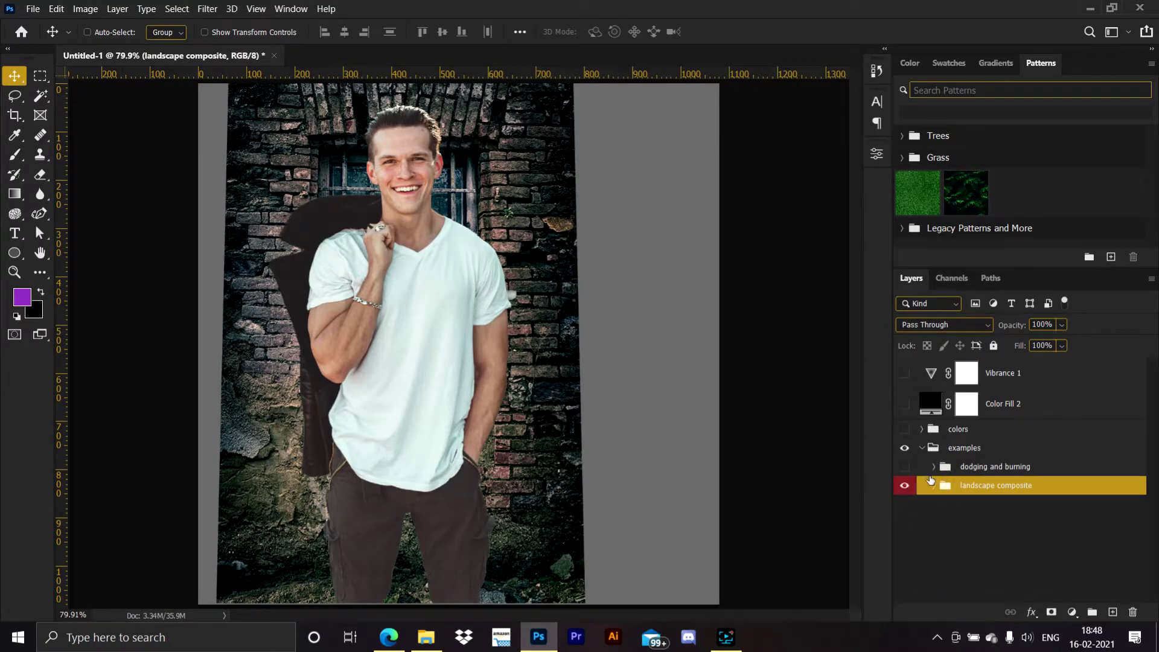
pyautogui.click(903, 489)
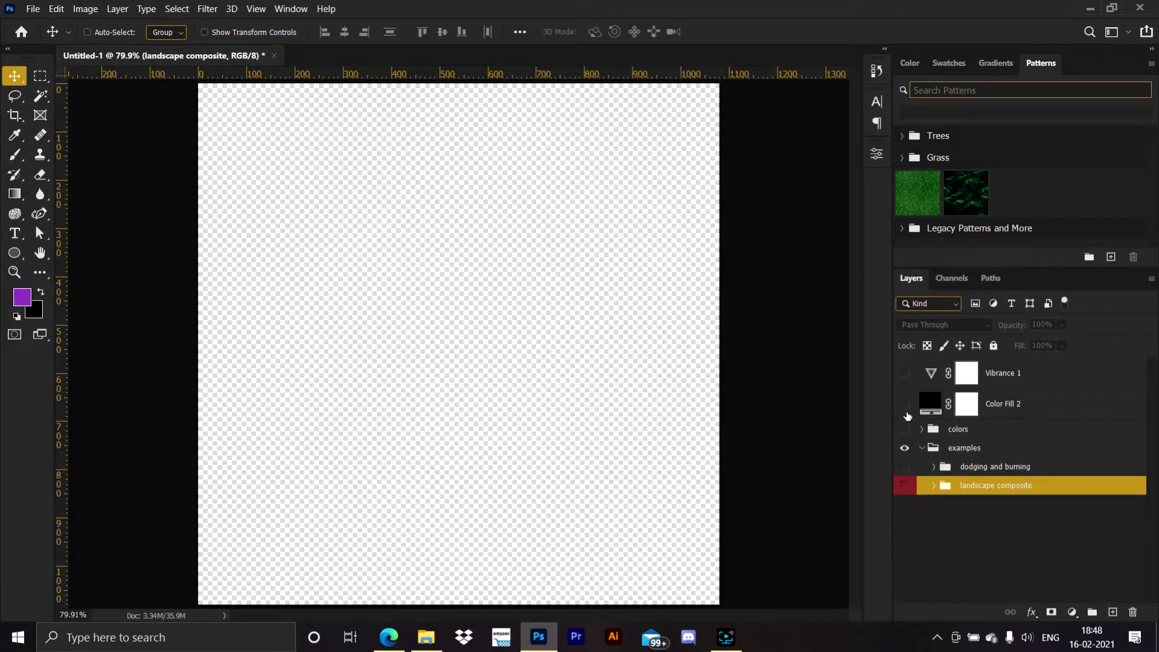
pyautogui.click(904, 429)
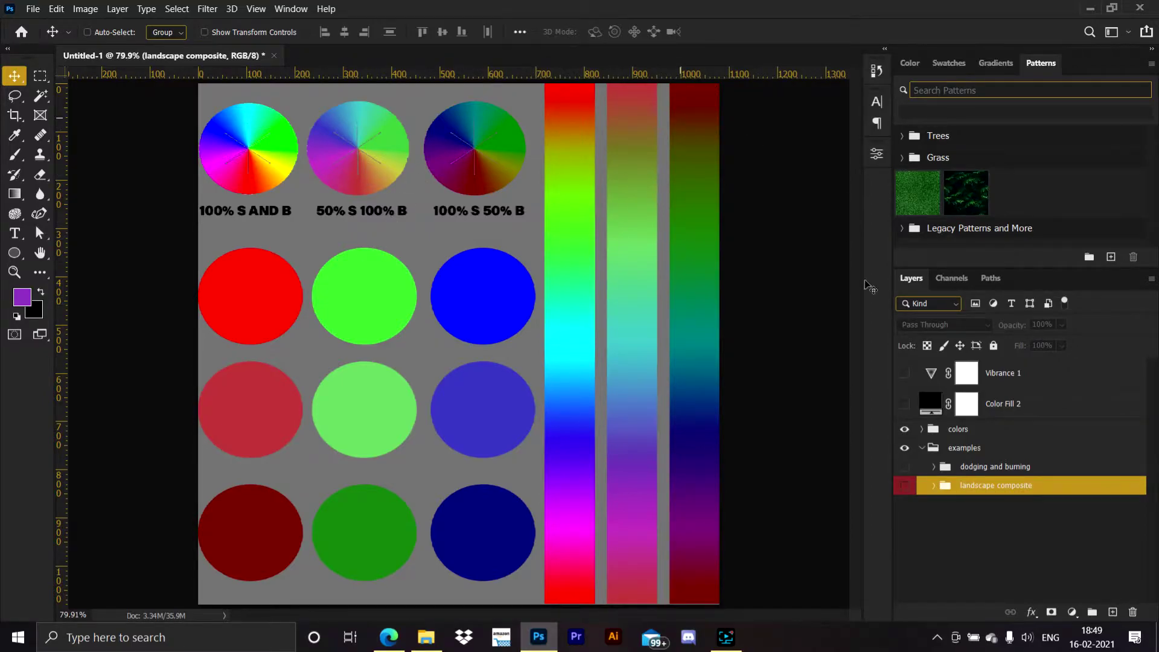
pyautogui.click(922, 447)
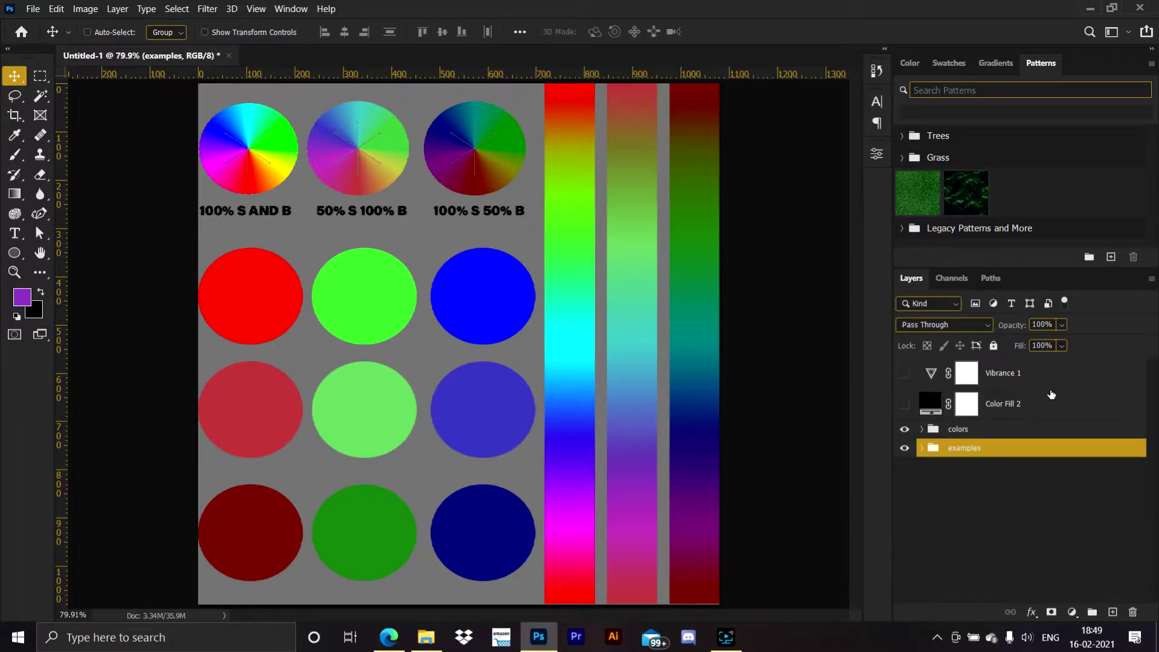
# Add a new Solid Color fill layer in mid-grey 7c7c7c.
pyautogui.doubleClick(936, 408)
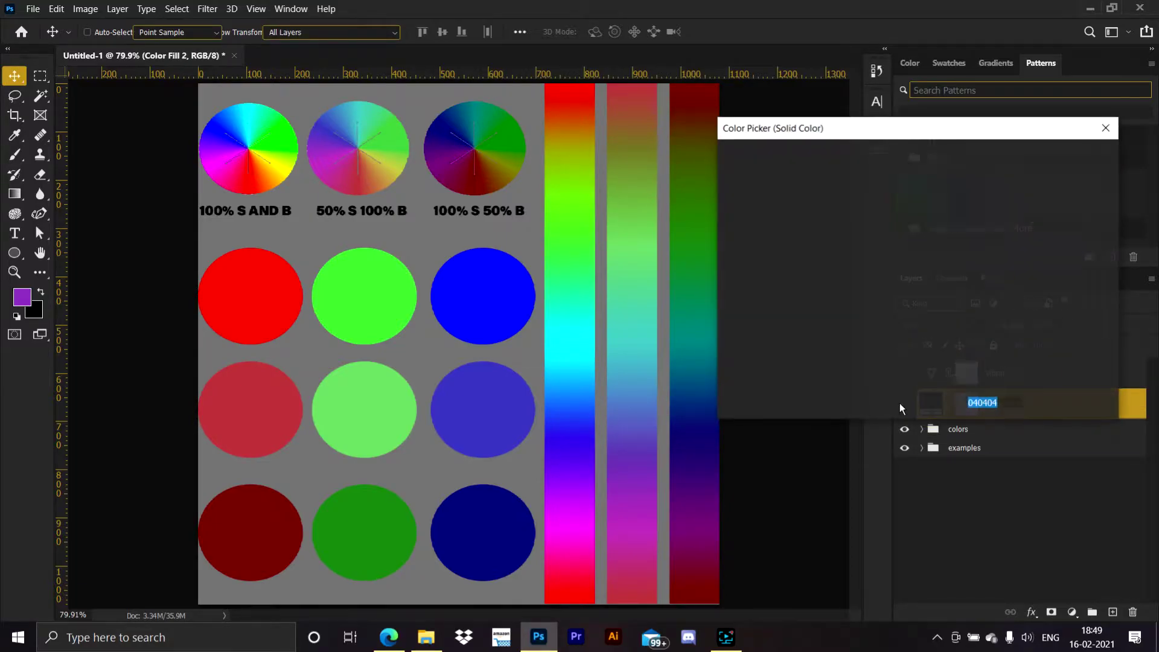
pyautogui.moveTo(779, 341)
pyautogui.mouseDown()
pyautogui.moveTo(716, 351)
pyautogui.moveTo(727, 350)
pyautogui.mouseUp()
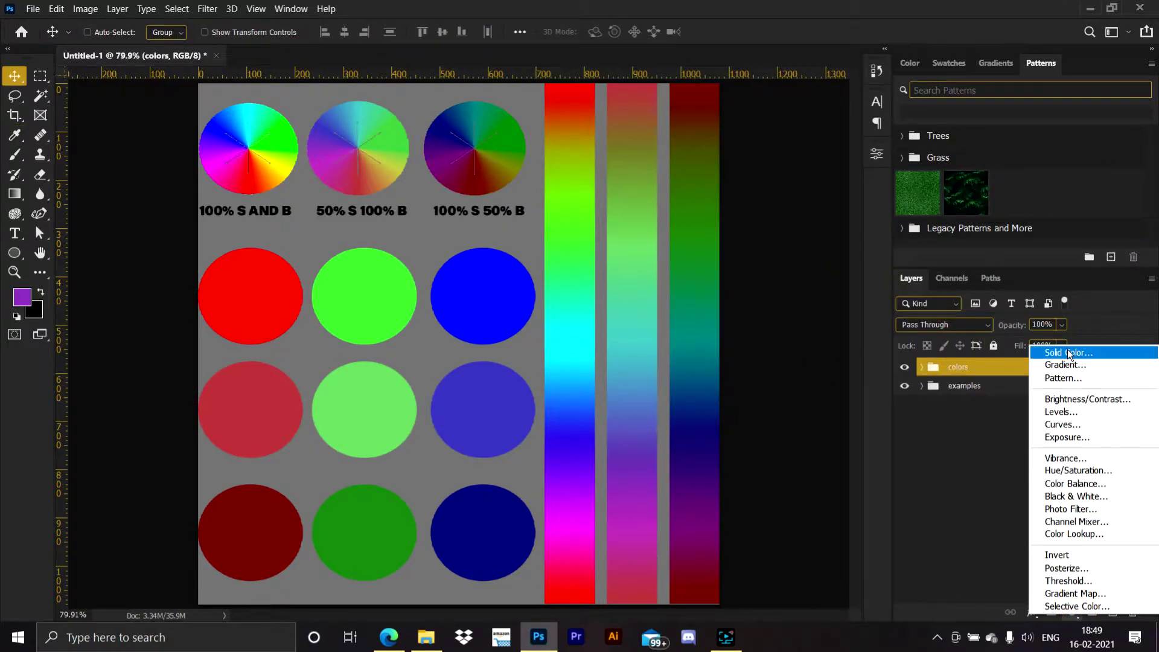
pyautogui.click(1067, 352)
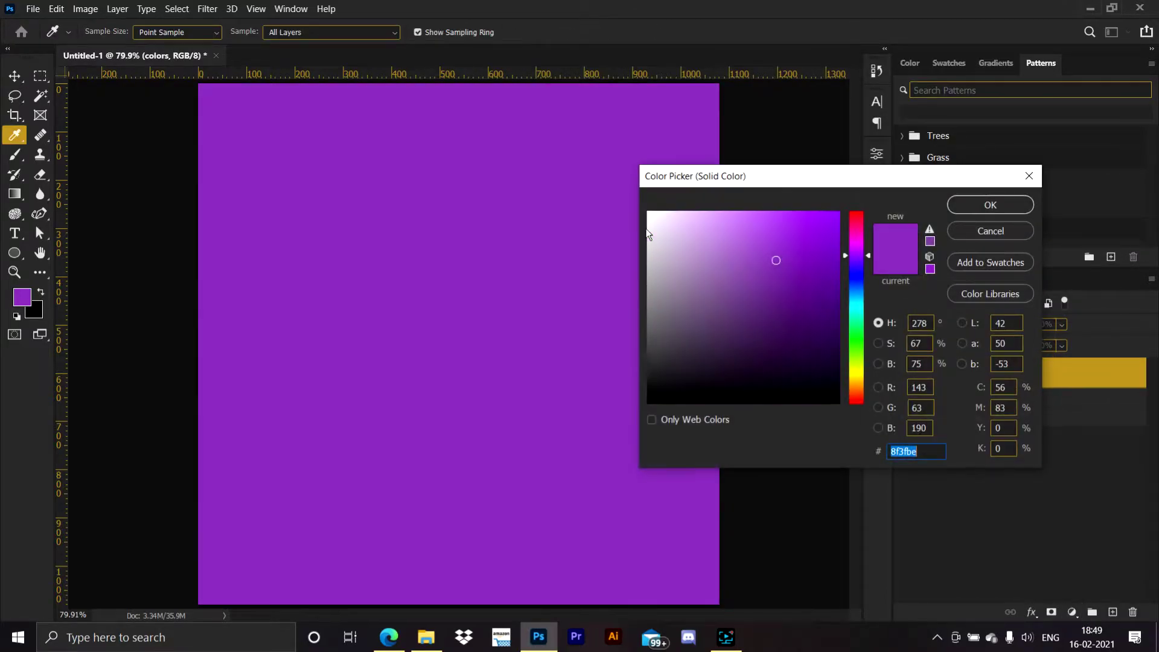
pyautogui.moveTo(951, 188); pyautogui.dragTo(871, 211)
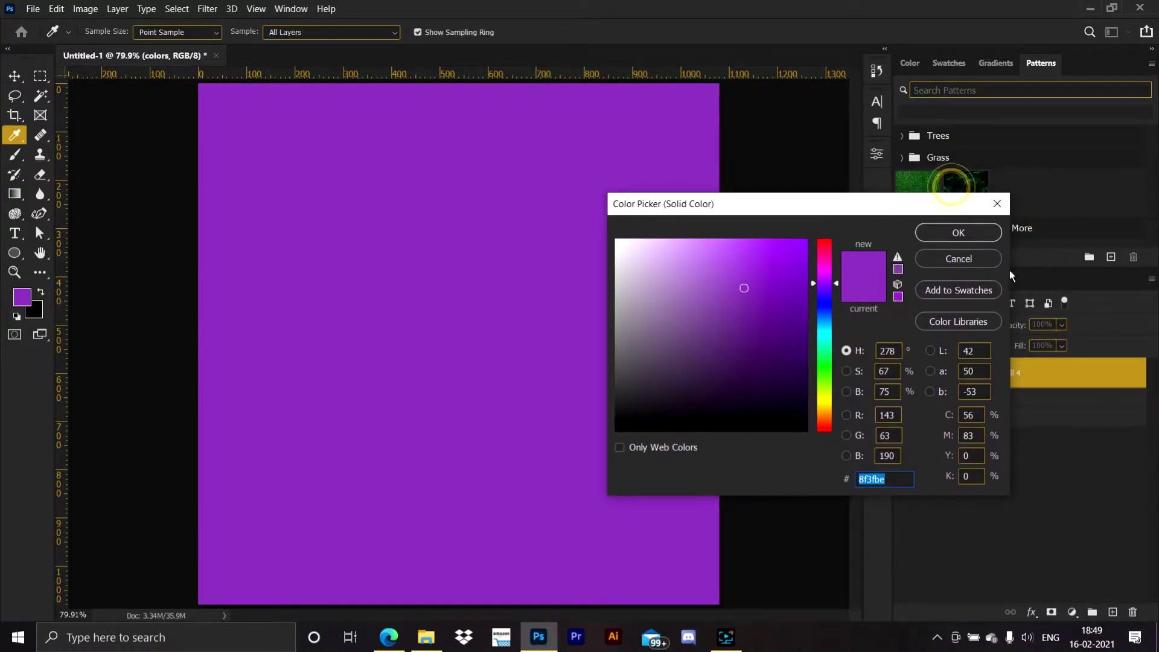
pyautogui.moveTo(744, 285)
pyautogui.mouseDown()
pyautogui.moveTo(615, 270)
pyautogui.moveTo(616, 297)
pyautogui.mouseUp()
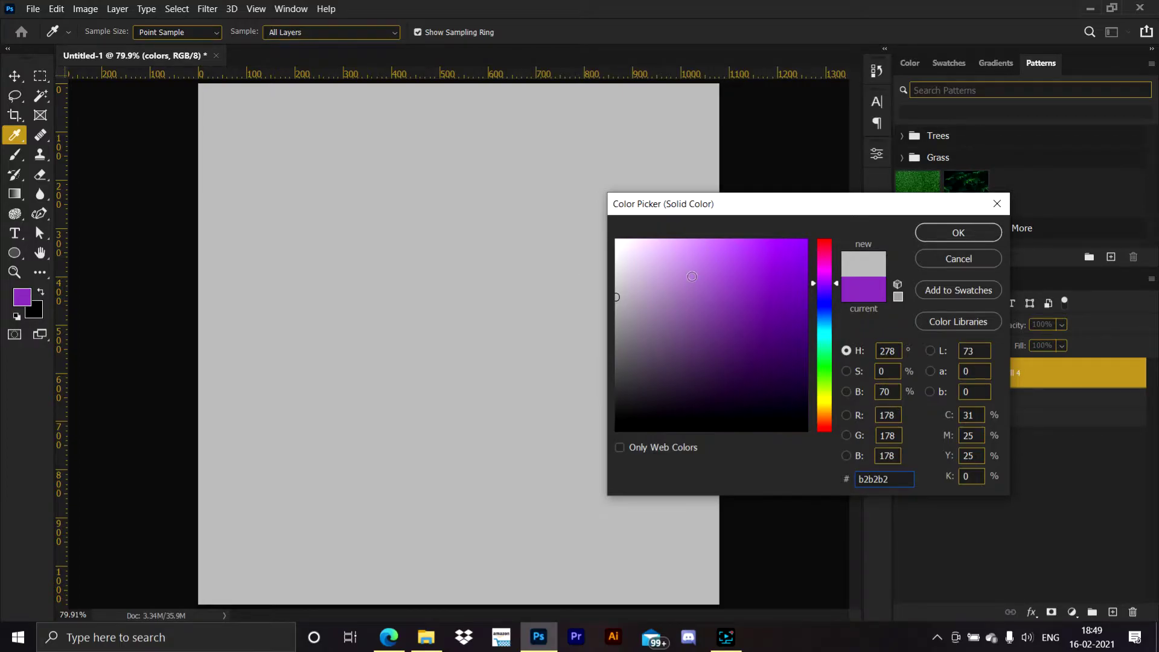
pyautogui.moveTo(813, 287); pyautogui.dragTo(820, 358)
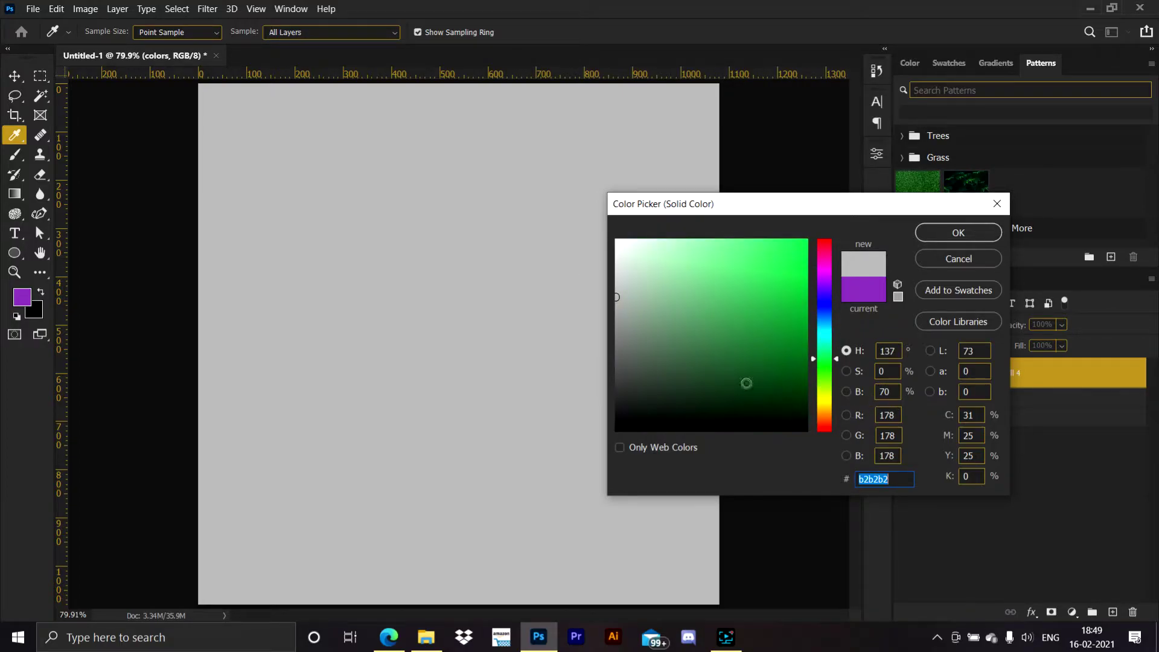
pyautogui.moveTo(619, 259)
pyautogui.mouseDown()
pyautogui.moveTo(617, 242)
pyautogui.moveTo(603, 294)
pyautogui.moveTo(617, 292)
pyautogui.moveTo(617, 338)
pyautogui.mouseUp()
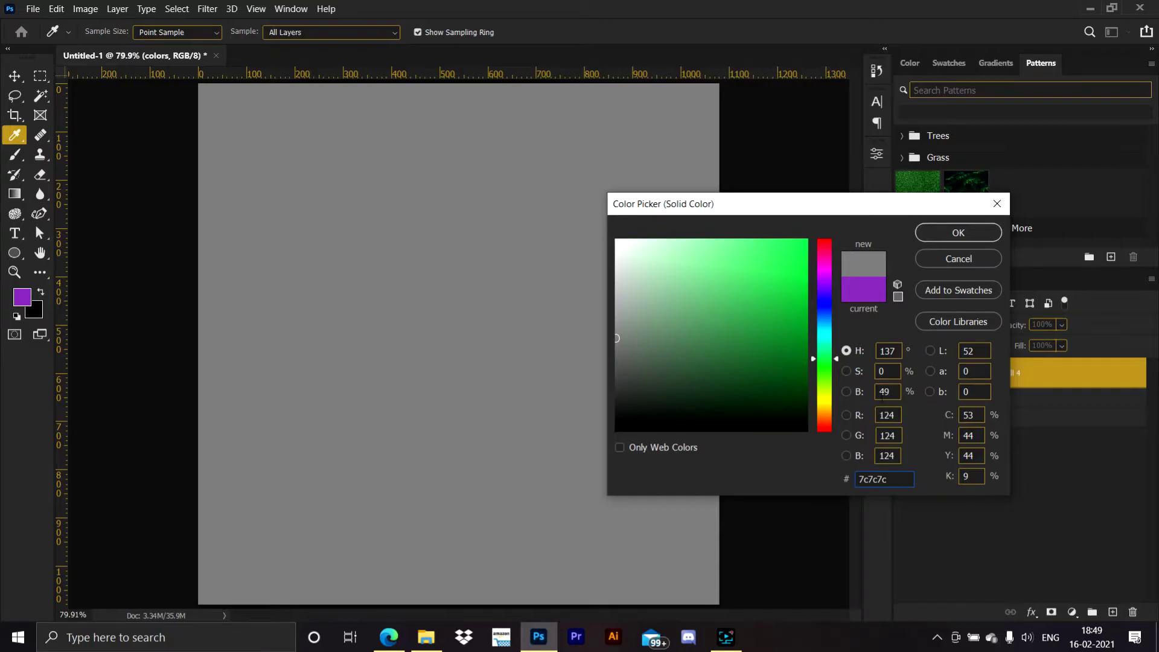
pyautogui.click(956, 235)
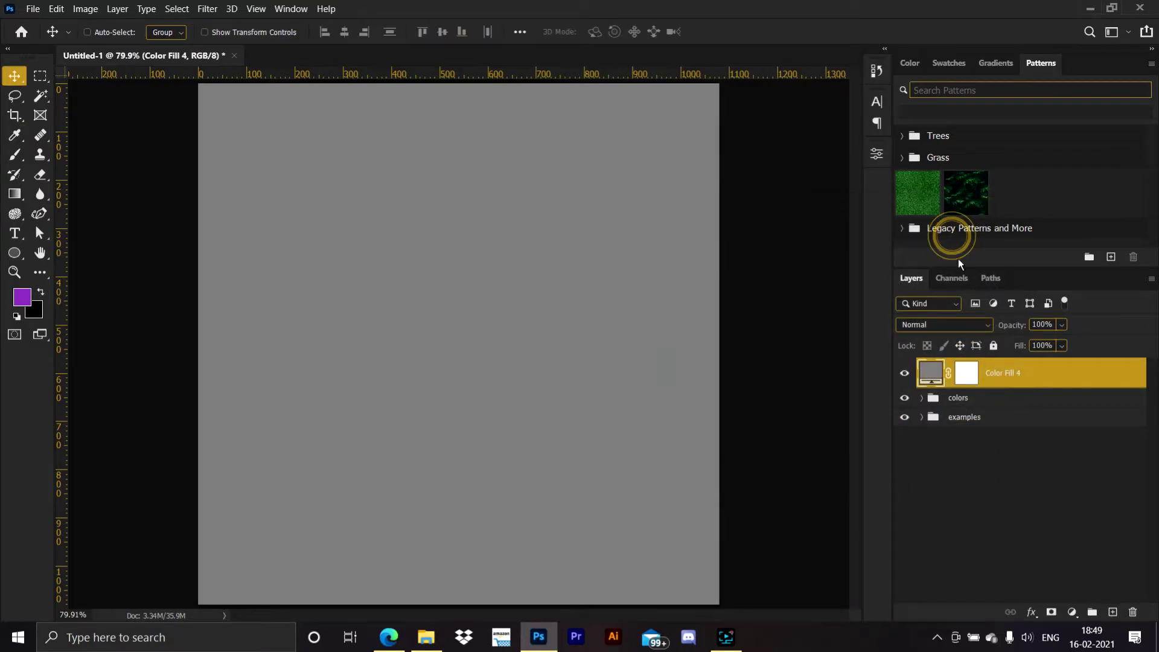
# Blend Color Fill 4 in Color mode, hide examples, and toggle the grey fill to compare with colour.
pyautogui.click(932, 325)
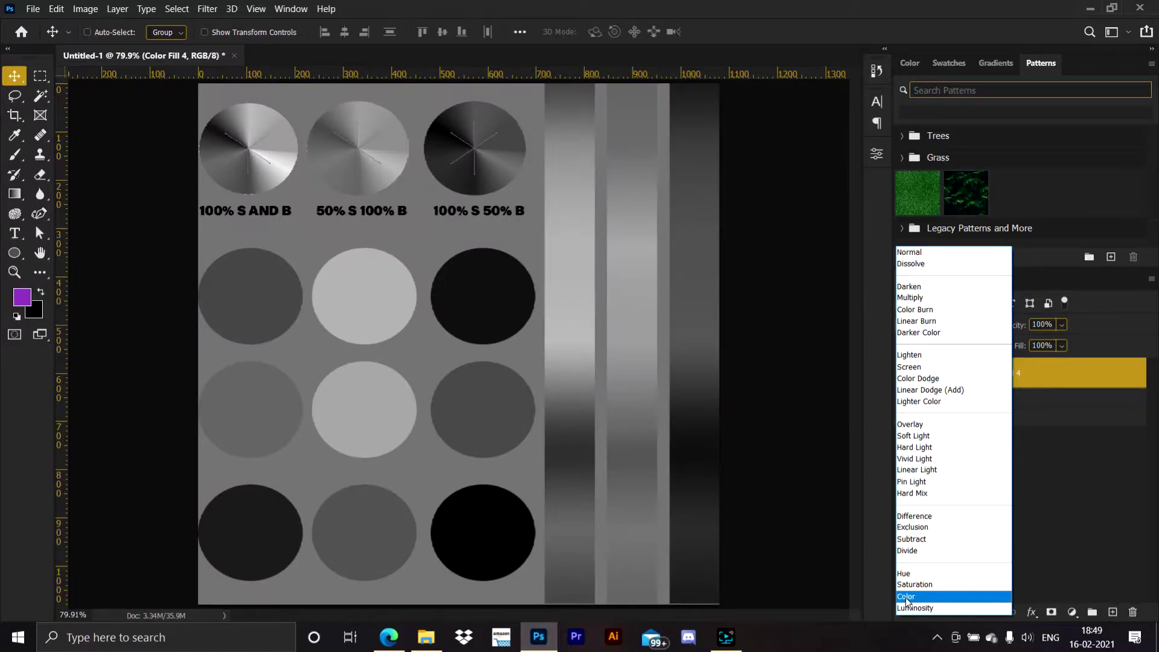
pyautogui.click(908, 597)
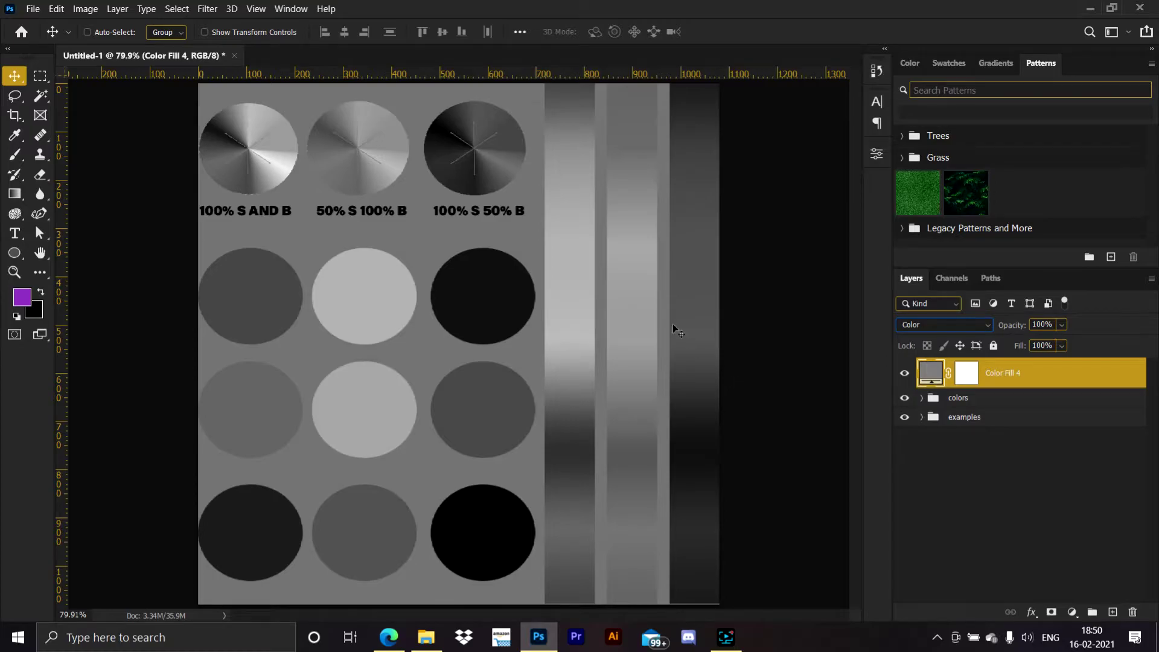
pyautogui.click(904, 373)
pyautogui.click(903, 417)
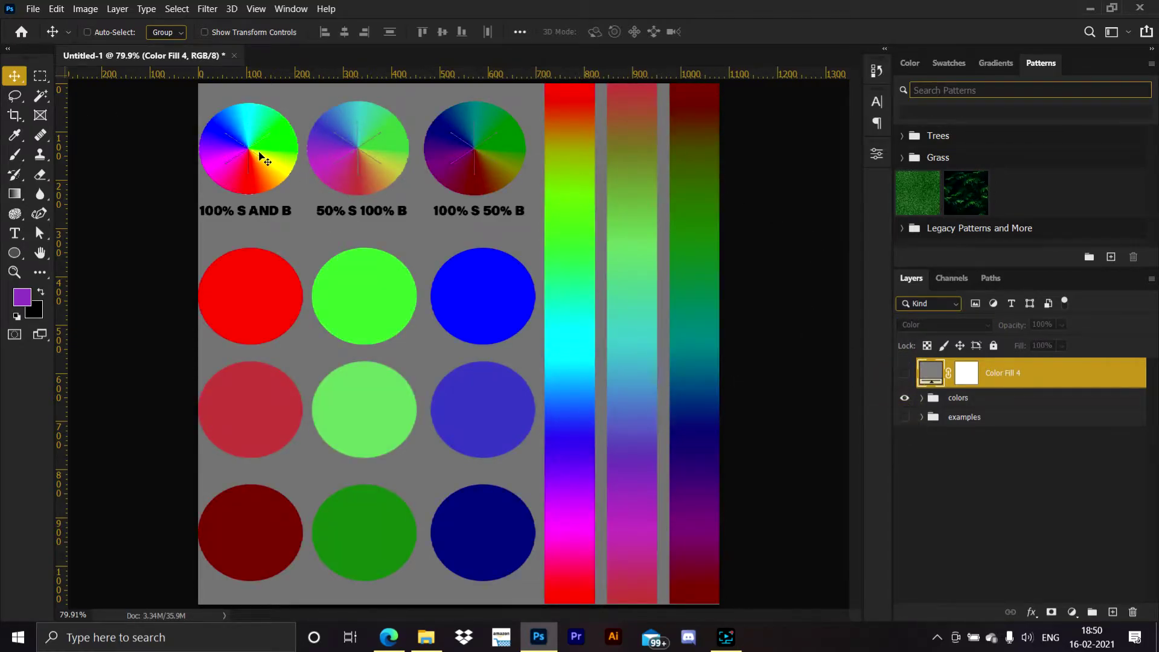
pyautogui.click(904, 374)
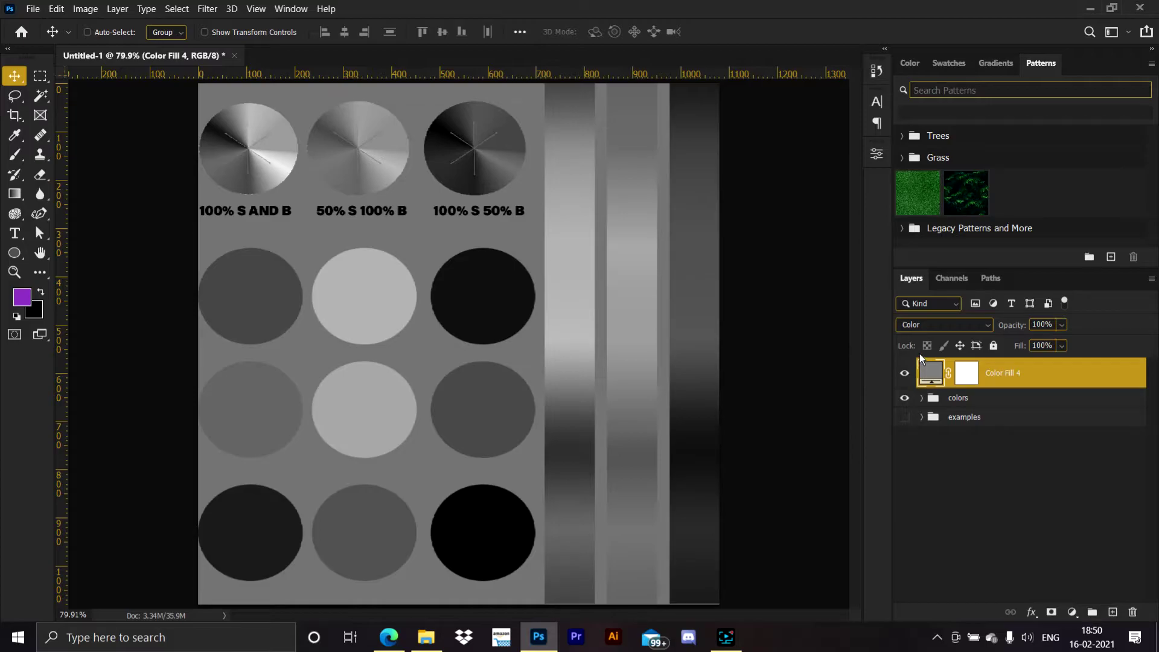
pyautogui.click(904, 373)
pyautogui.click(1074, 611)
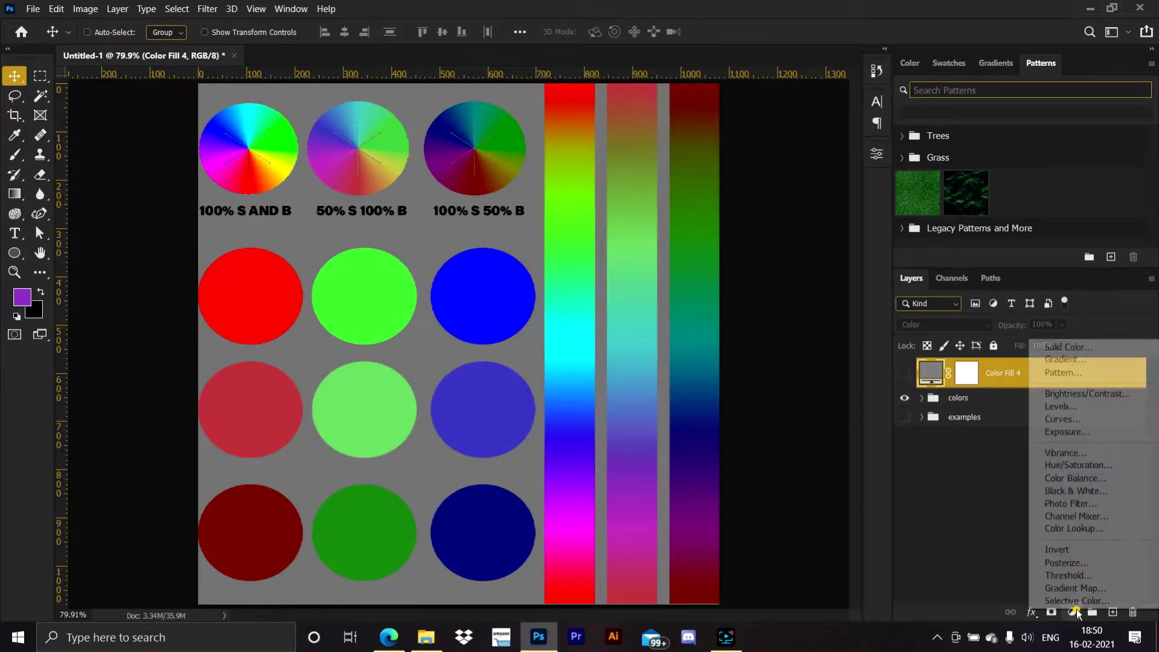
# Add a Vibrance adjustment layer with Saturation at -100.
pyautogui.click(1074, 452)
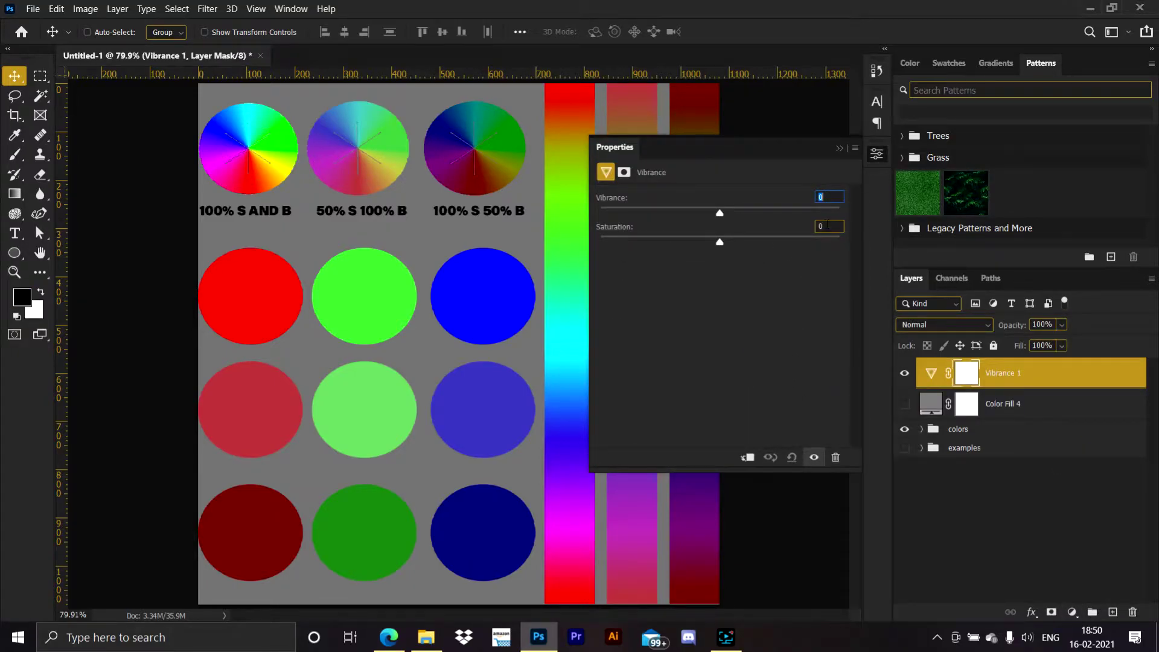
pyautogui.moveTo(722, 242); pyautogui.dragTo(576, 254)
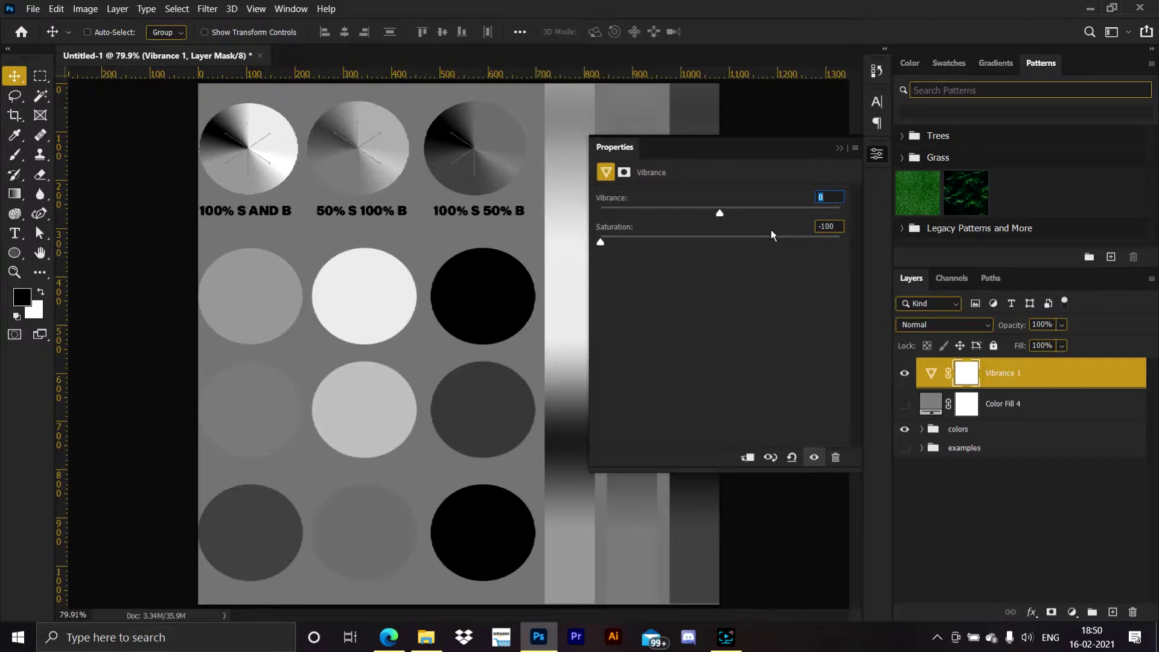
pyautogui.click(877, 153)
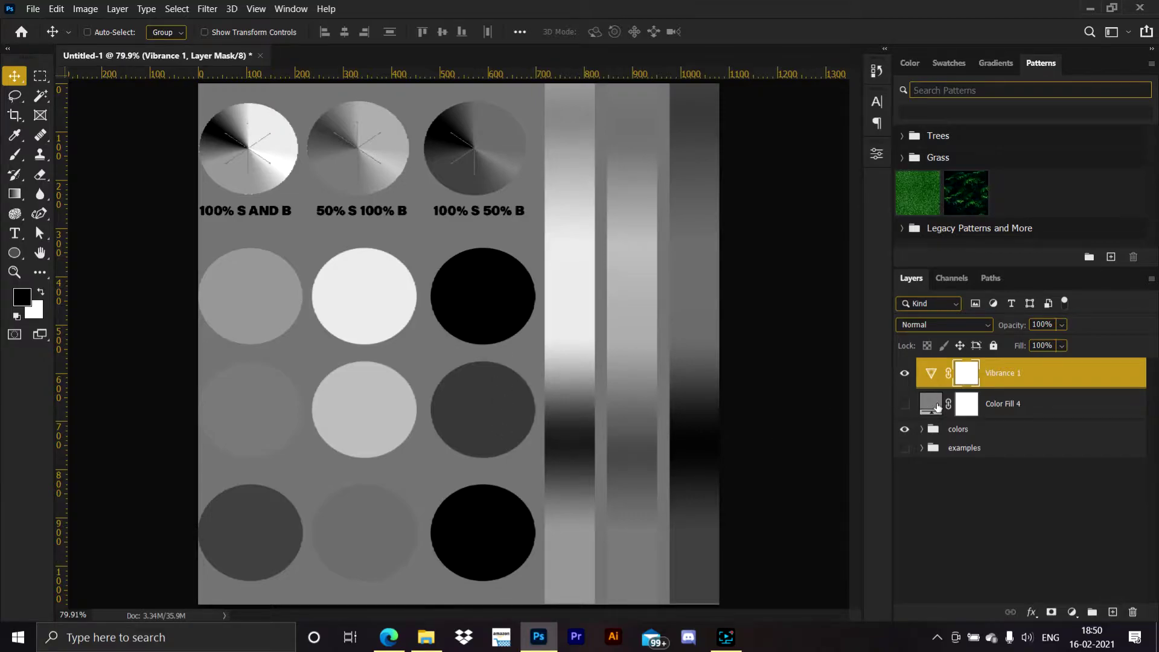
# Toggle Color Fill 4 and Vibrance 1 to compare, leaving both hidden.
pyautogui.click(906, 405)
pyautogui.click(905, 406)
pyautogui.click(906, 406)
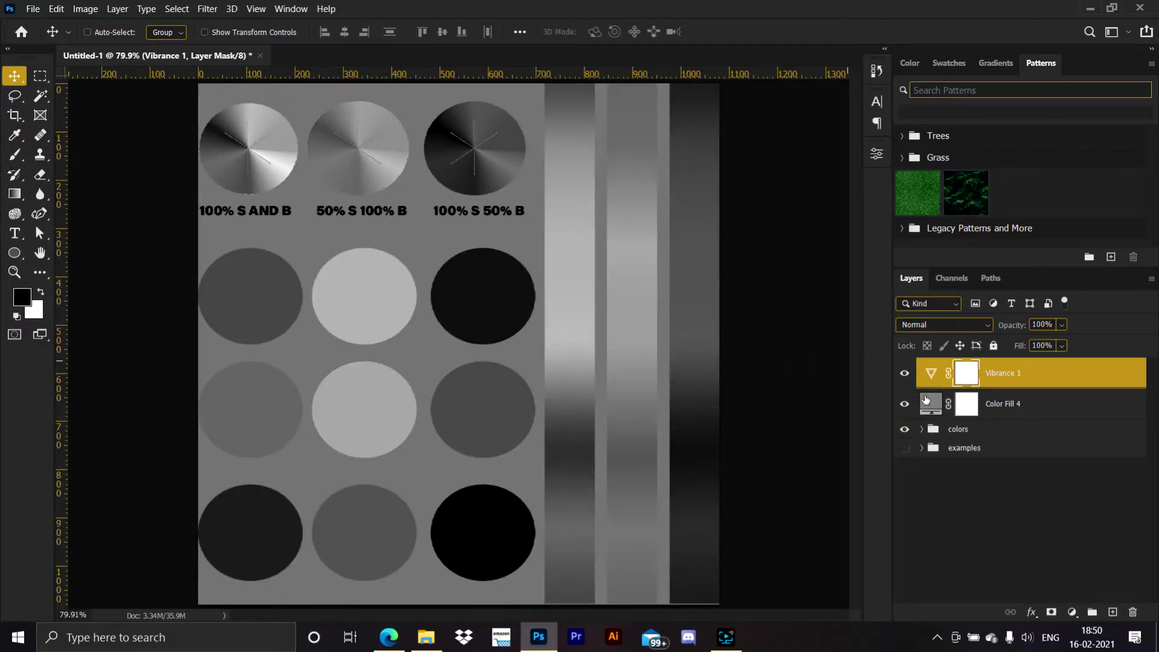
pyautogui.click(906, 407)
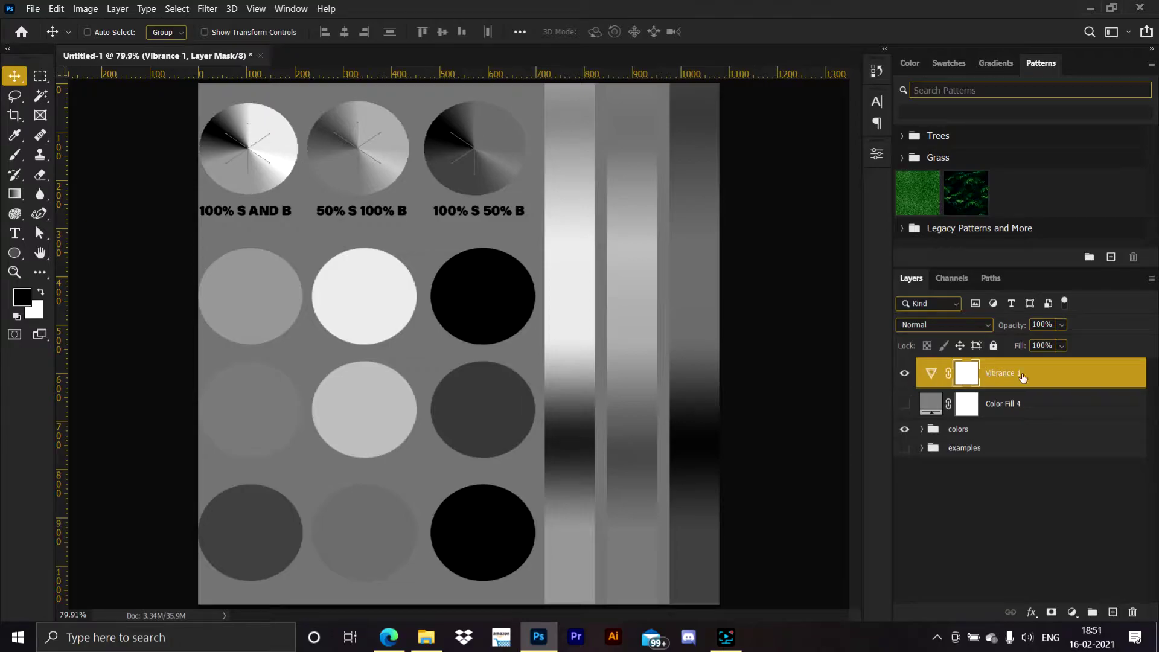
pyautogui.click(905, 374)
pyautogui.click(990, 428)
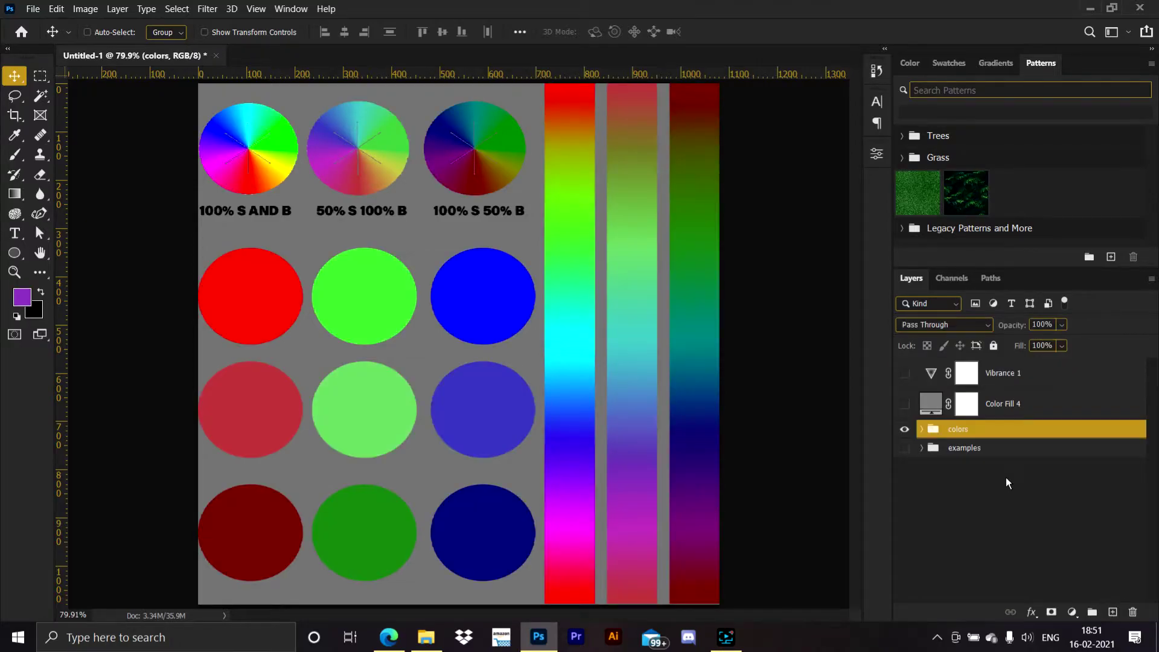
# Review the Vibrance 1 settings, then add a Hue/Saturation adjustment layer.
pyautogui.doubleClick(1007, 372)
pyautogui.doubleClick(933, 374)
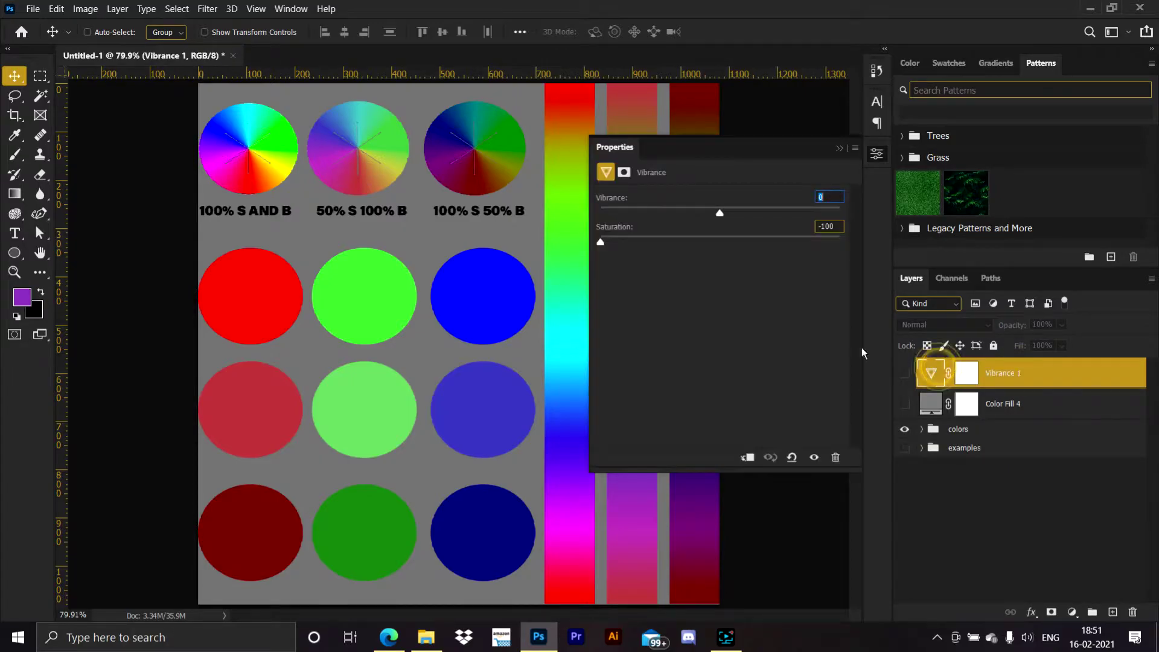
pyautogui.click(839, 148)
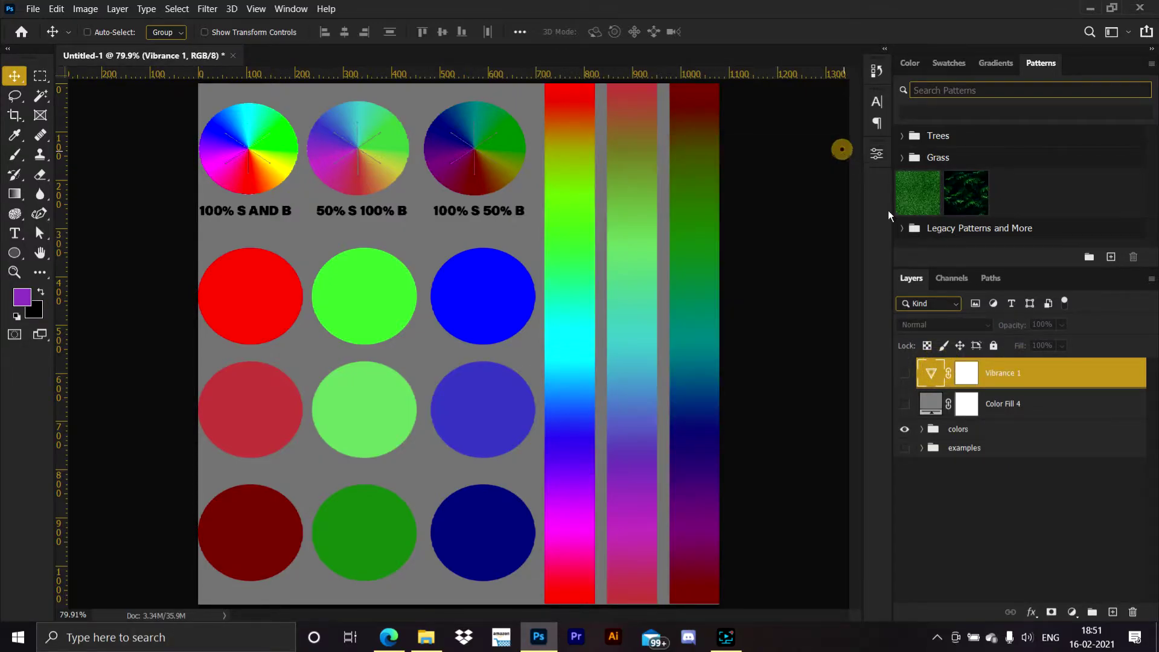
pyautogui.click(1072, 612)
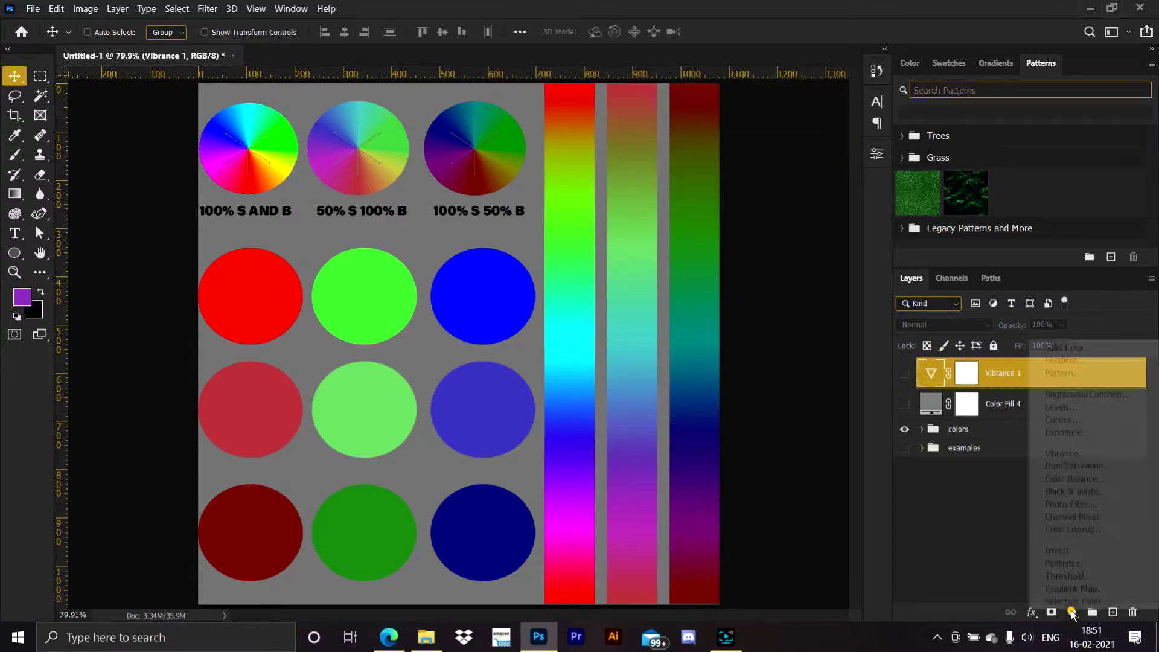
pyautogui.click(1077, 466)
pyautogui.moveTo(740, 150); pyautogui.dragTo(556, 231)
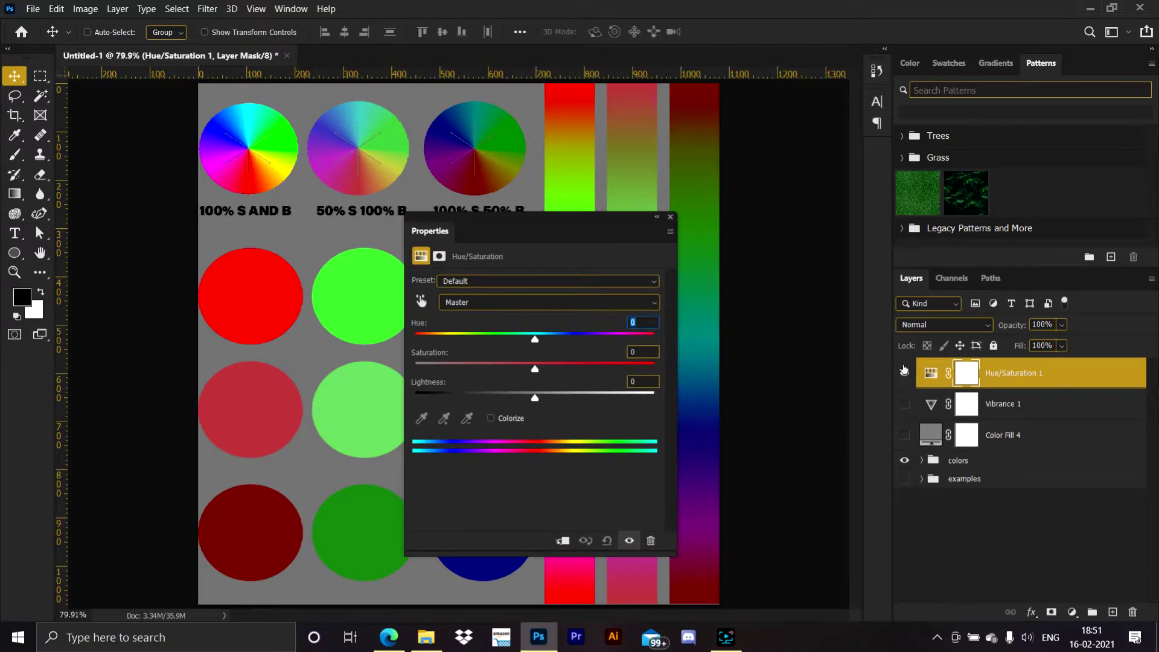
# Set the Hue/Saturation 1 Saturation to -100.
pyautogui.click(929, 406)
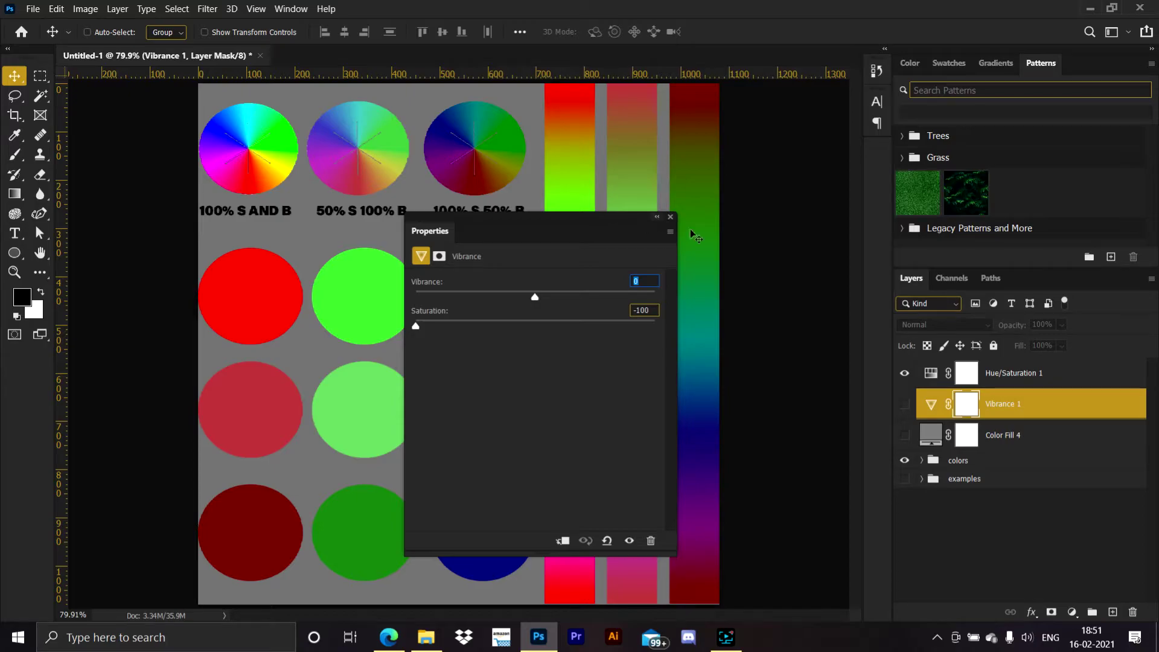
pyautogui.click(927, 376)
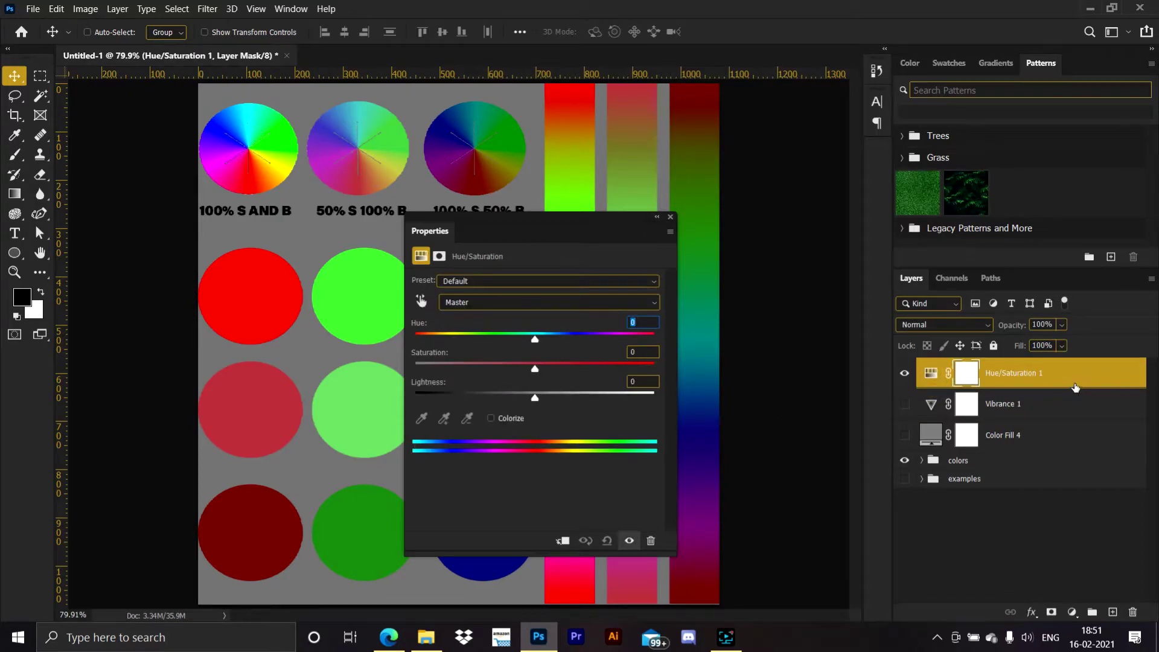
pyautogui.moveTo(557, 362); pyautogui.dragTo(420, 353)
pyautogui.moveTo(519, 222); pyautogui.dragTo(804, 215)
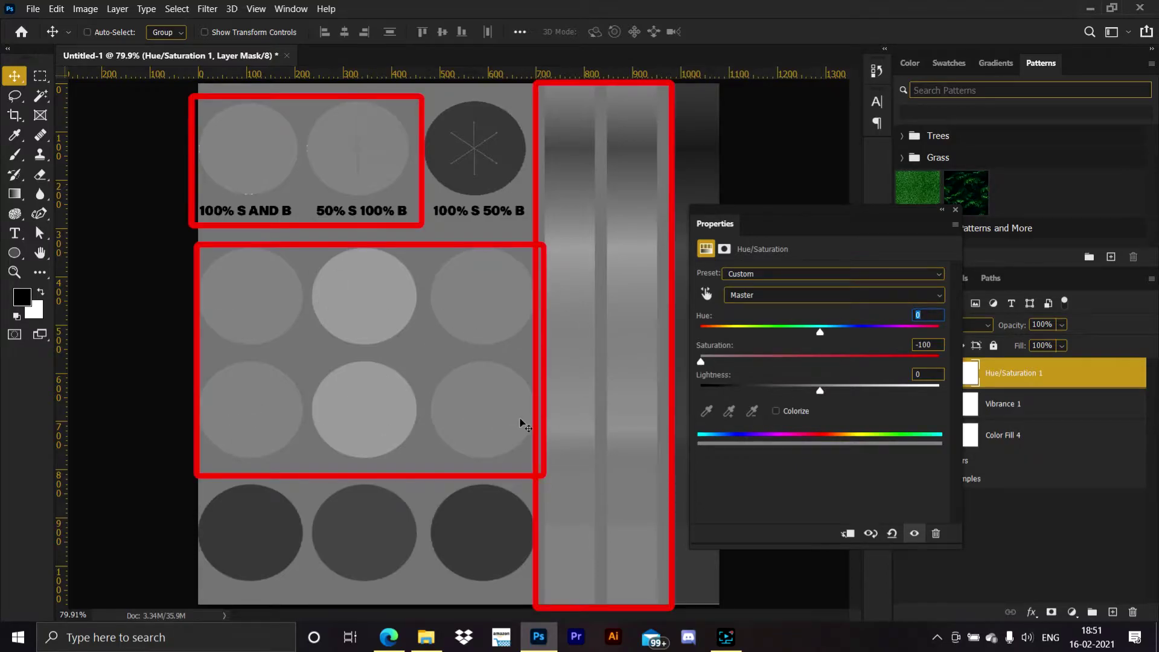
pyautogui.click(504, 338)
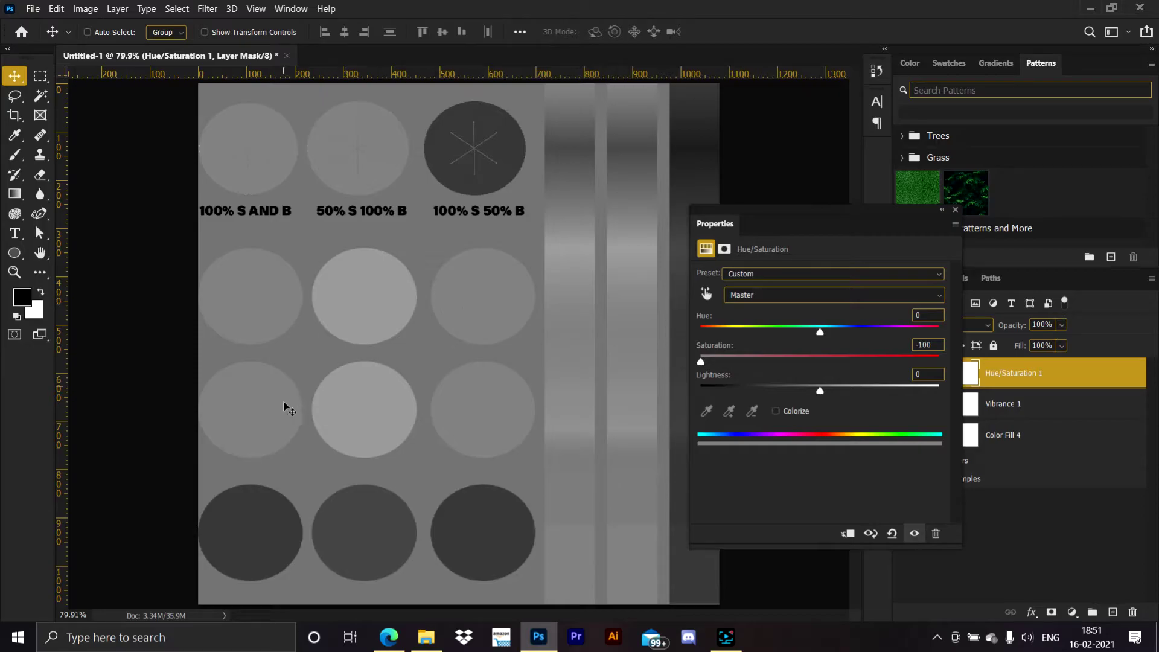
pyautogui.click(942, 213)
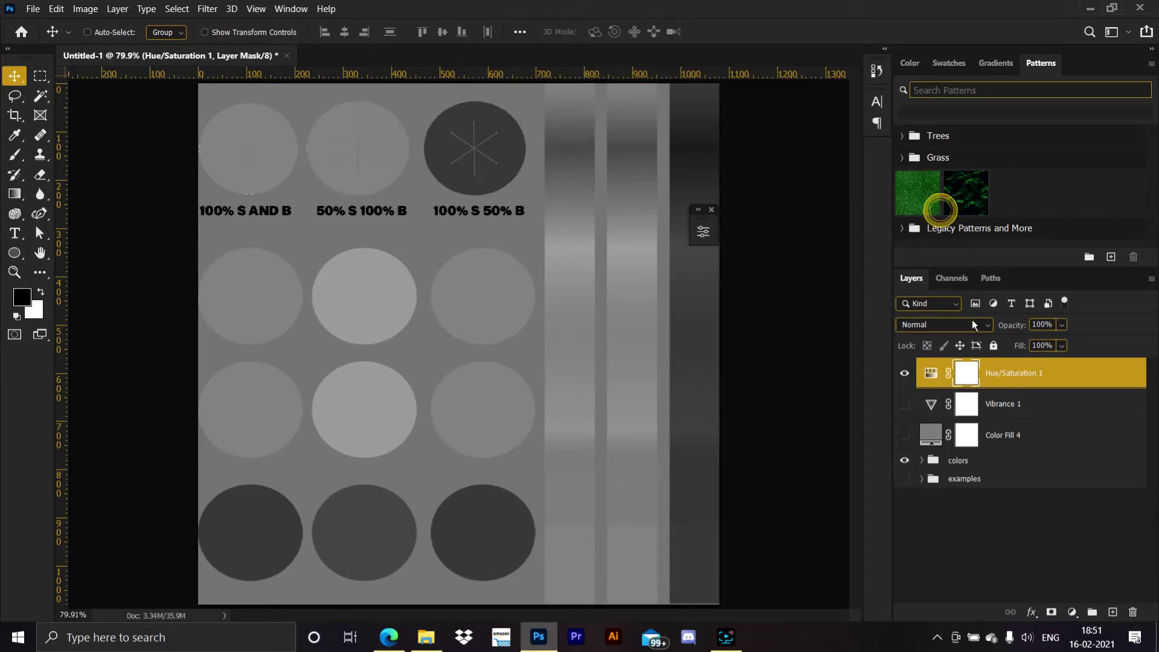
# Toggle Hue/Saturation 1, Color Fill 4 and Vibrance 1 to compare greyscale versions, leaving all hidden.
pyautogui.click(905, 374)
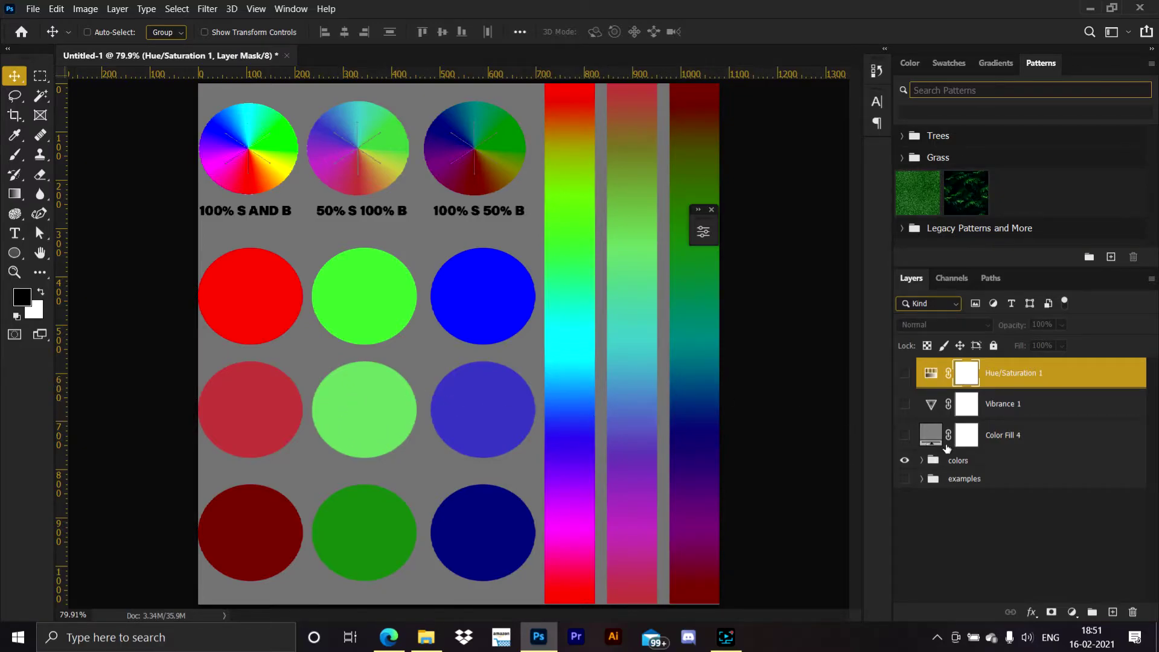
pyautogui.click(904, 375)
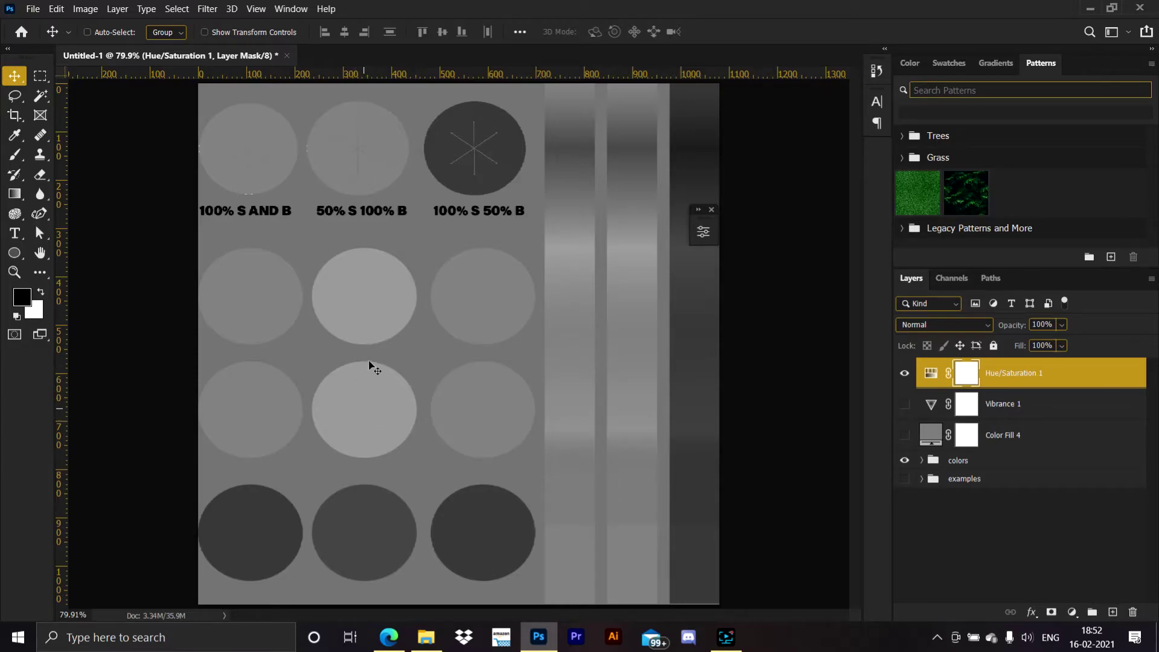
pyautogui.click(905, 374)
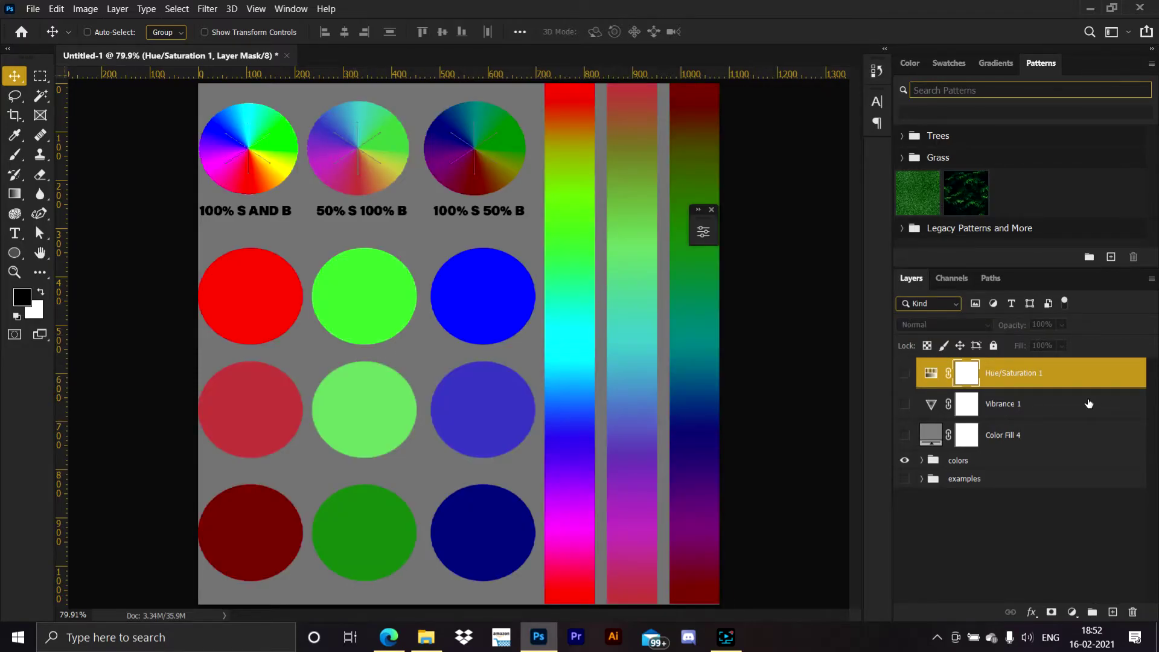
pyautogui.click(907, 437)
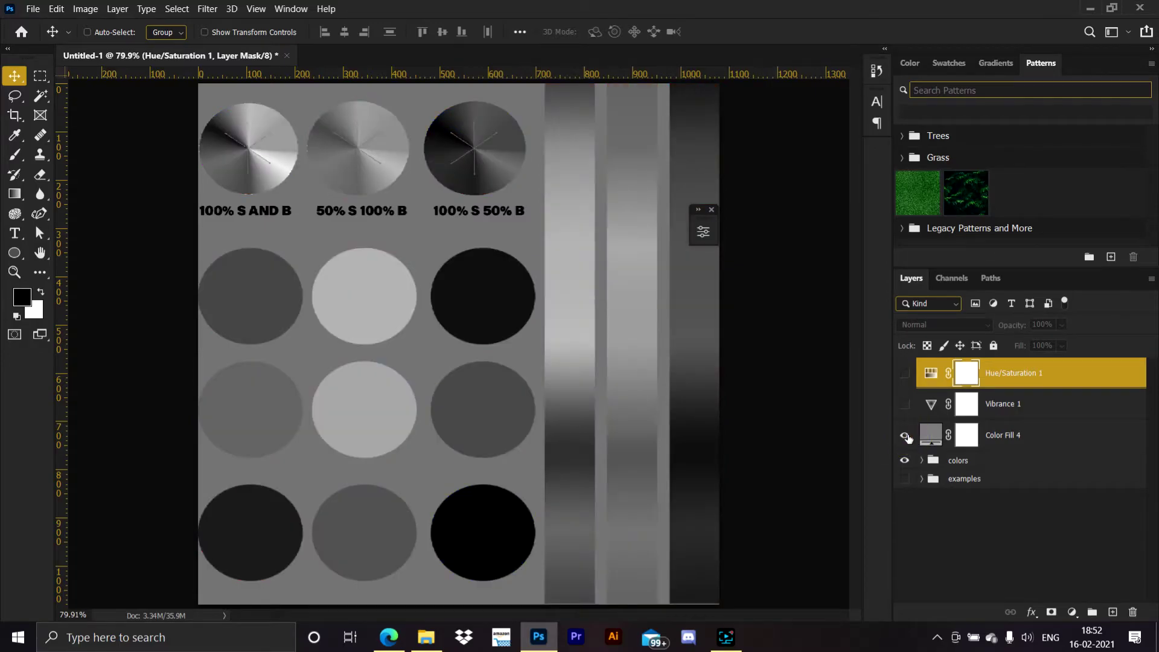
pyautogui.click(904, 404)
pyautogui.click(905, 435)
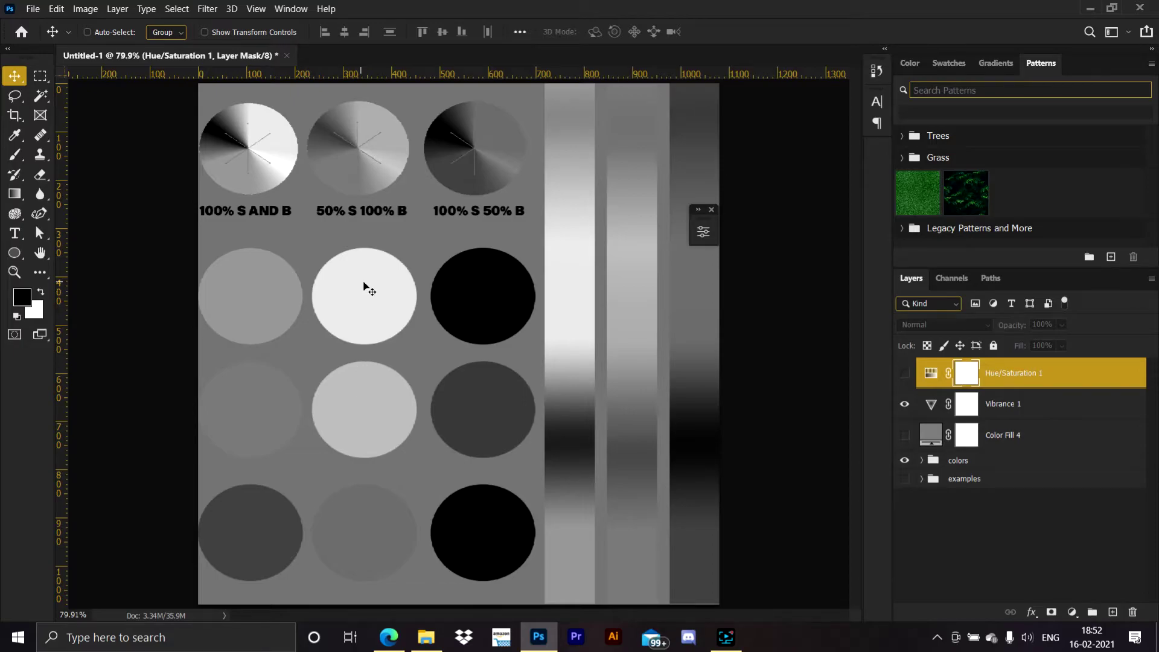
pyautogui.click(905, 436)
pyautogui.click(904, 404)
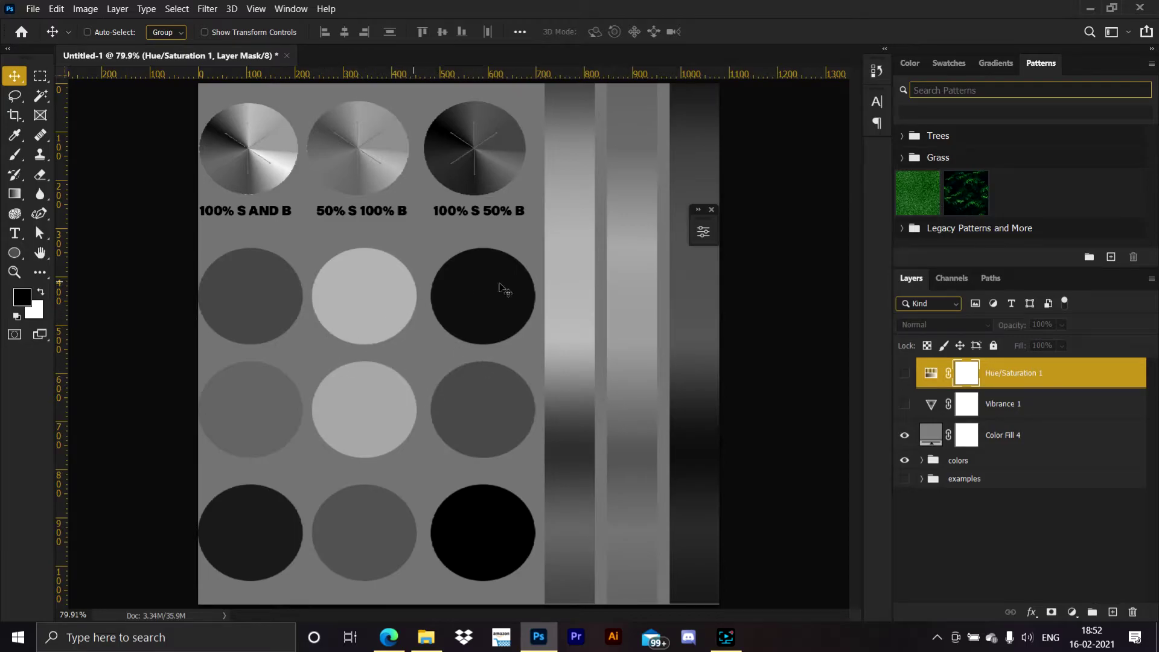
pyautogui.click(904, 404)
pyautogui.click(904, 434)
pyautogui.click(905, 404)
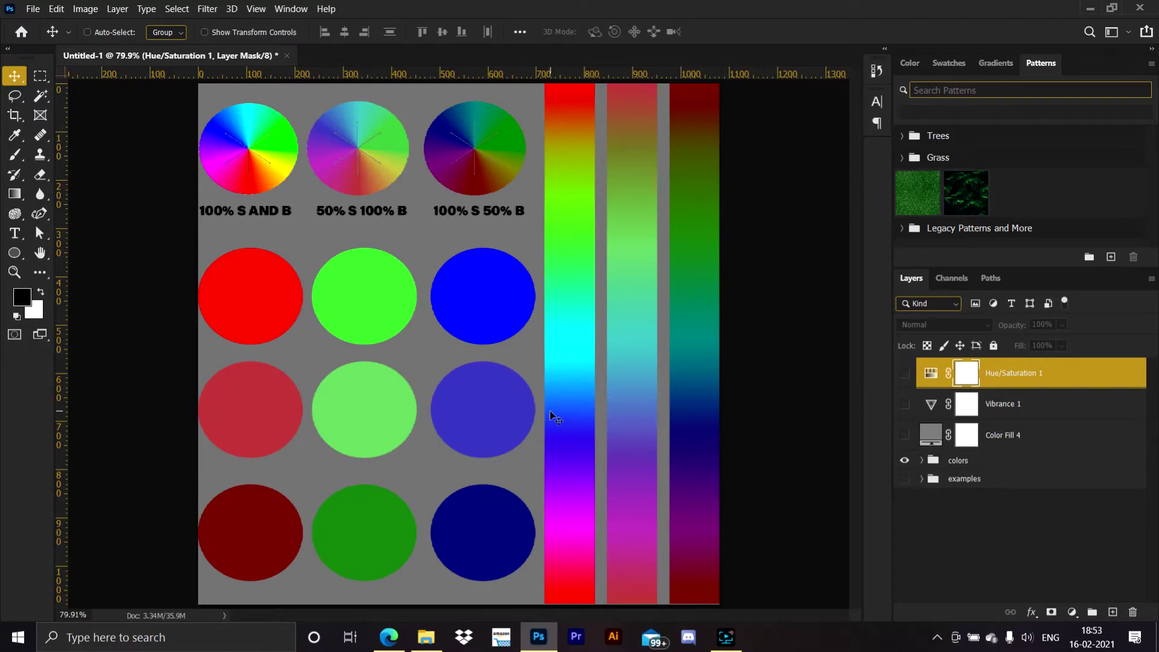
# Open the Hue/Saturation 1 settings and show its greyscale result.
pyautogui.doubleClick(931, 373)
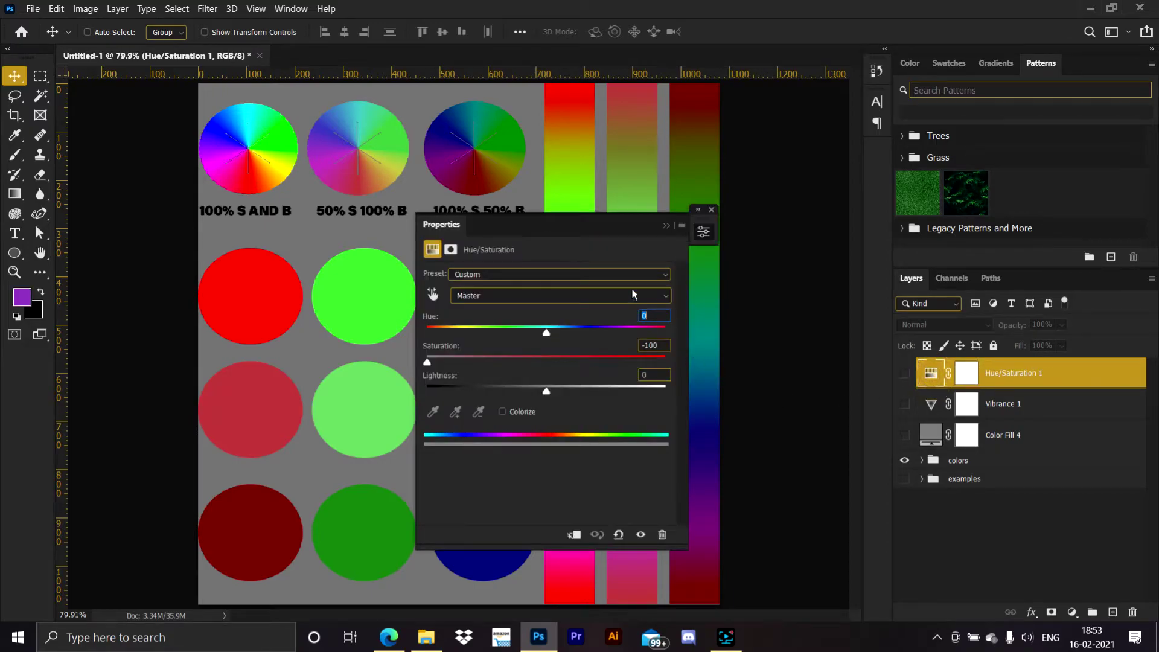
pyautogui.moveTo(537, 218); pyautogui.dragTo(711, 241)
pyautogui.click(904, 373)
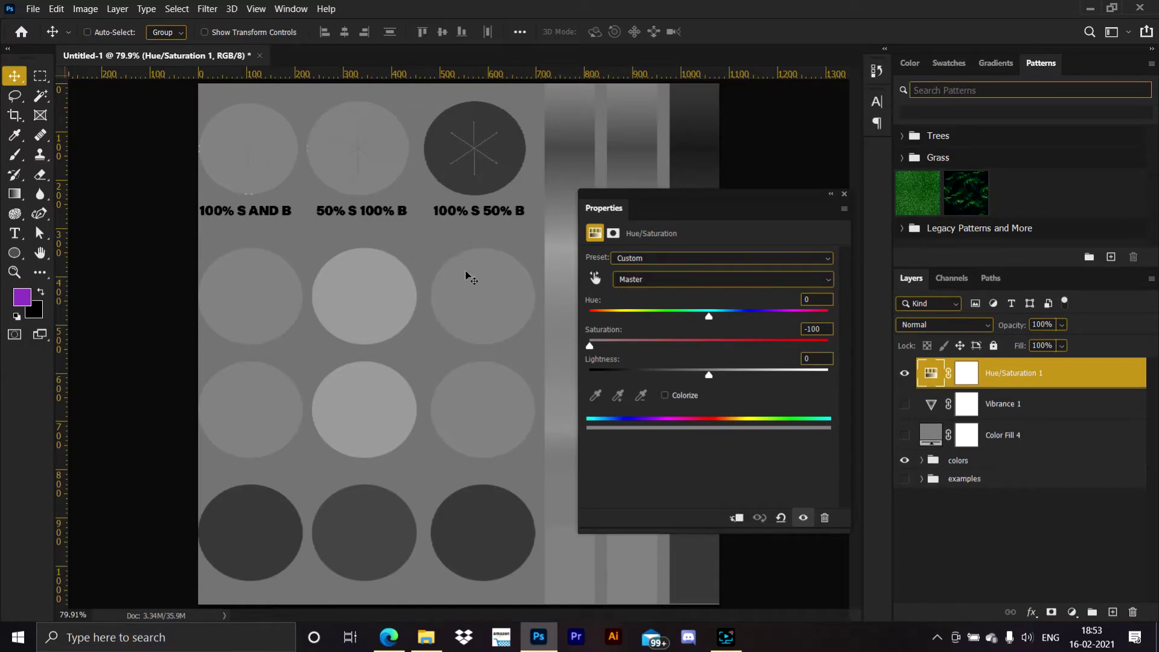
pyautogui.click(830, 195)
# Hide Hue/Saturation 1, show Vibrance 1, and open its Saturation -100 settings.
pyautogui.click(904, 374)
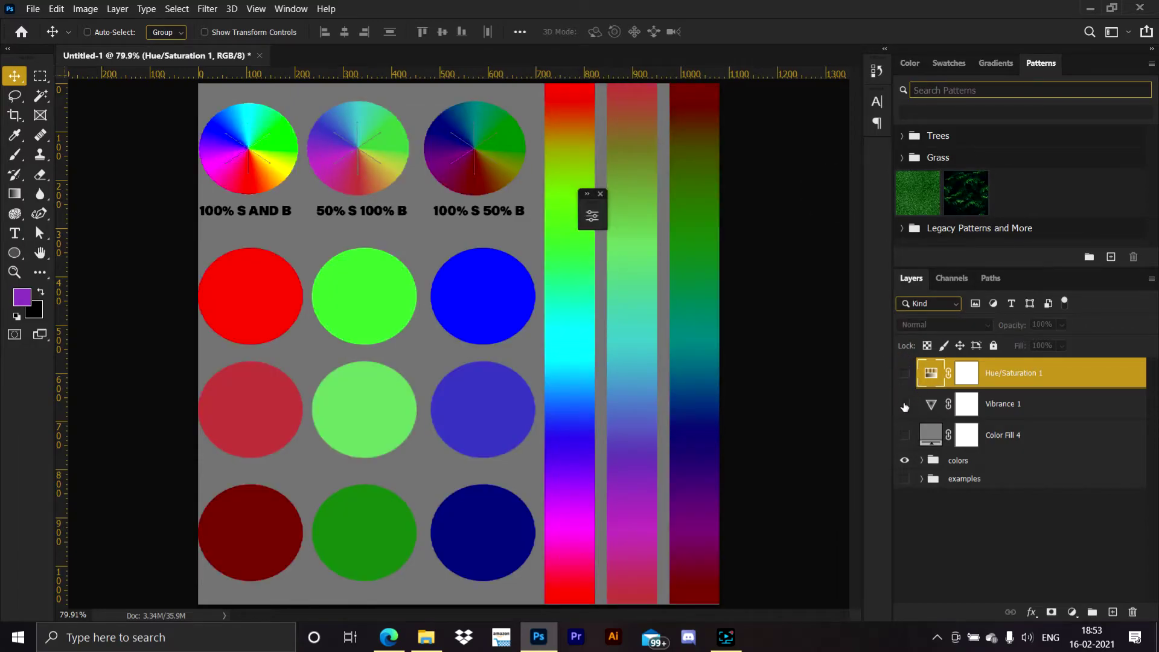
pyautogui.click(904, 403)
pyautogui.click(905, 435)
pyautogui.click(904, 434)
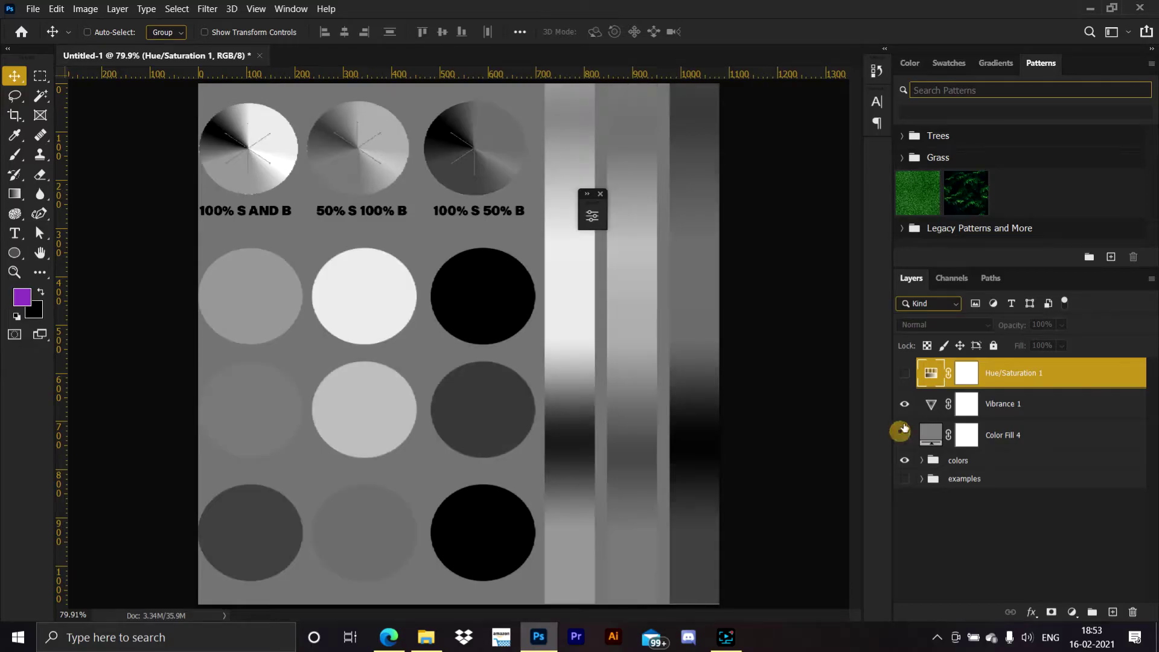
pyautogui.click(930, 404)
pyautogui.moveTo(468, 215); pyautogui.dragTo(743, 164)
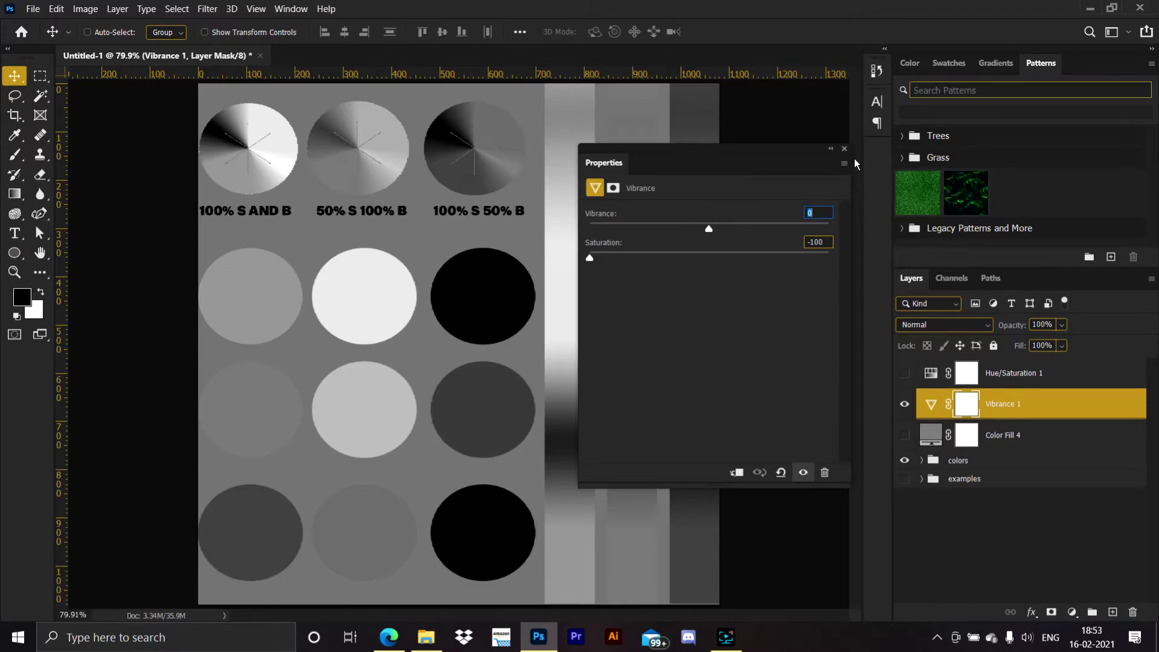
# Compare the chart with and without Vibrance 1, then delete the Hue/Saturation 1 layer.
pyautogui.click(829, 150)
pyautogui.click(904, 404)
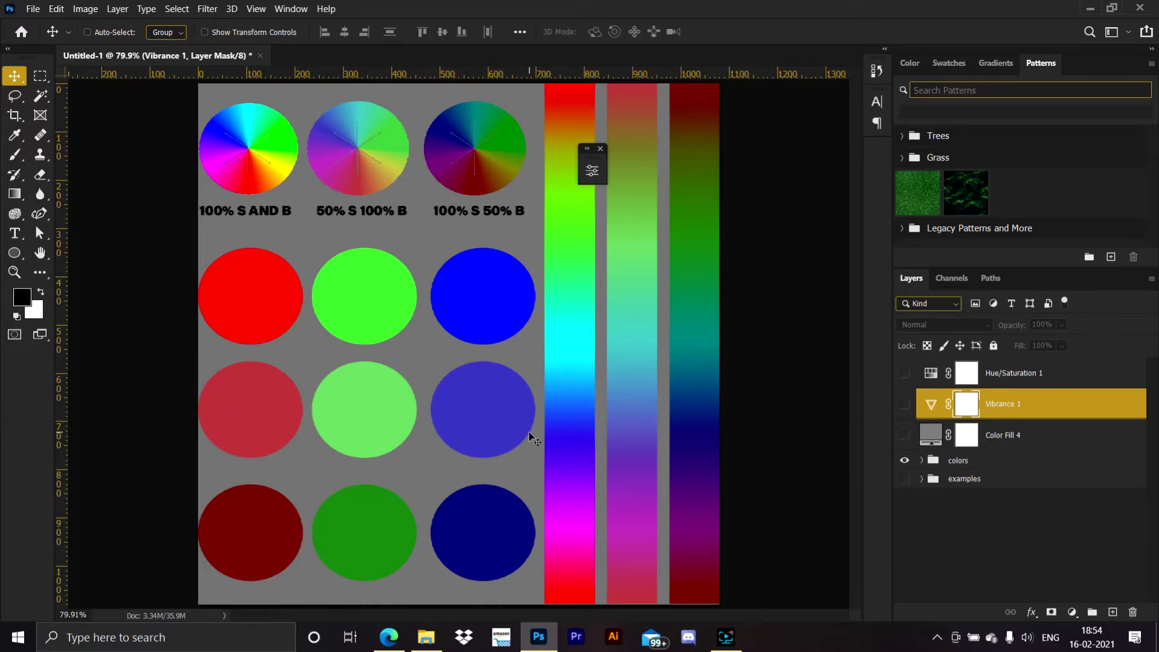
pyautogui.click(904, 404)
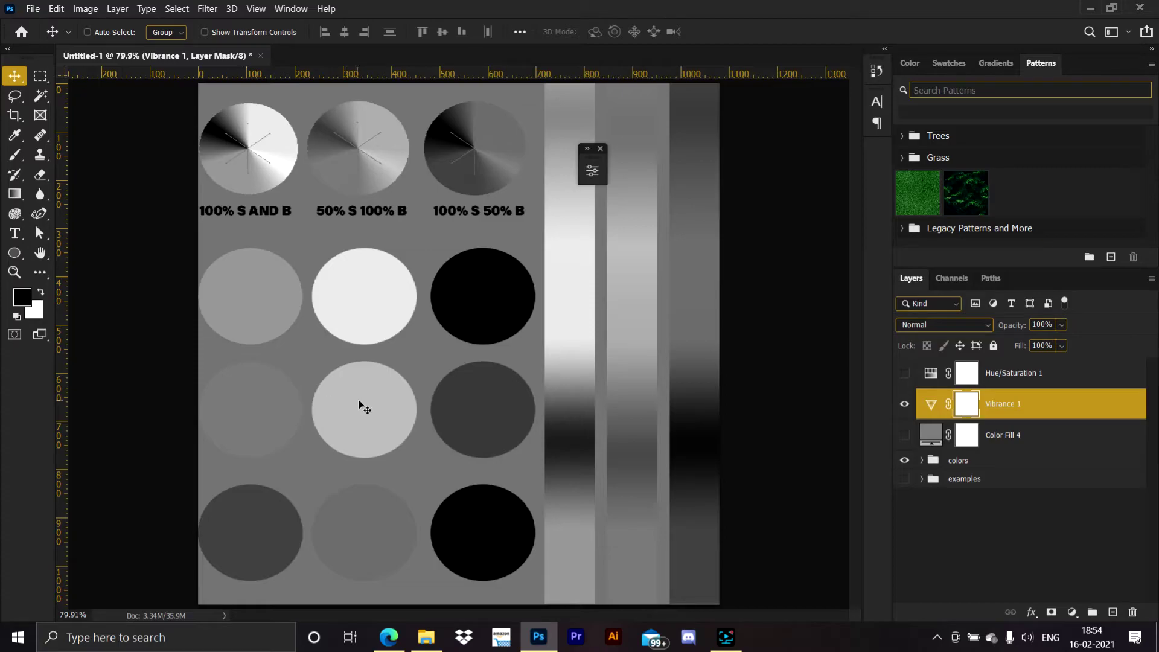
pyautogui.click(906, 405)
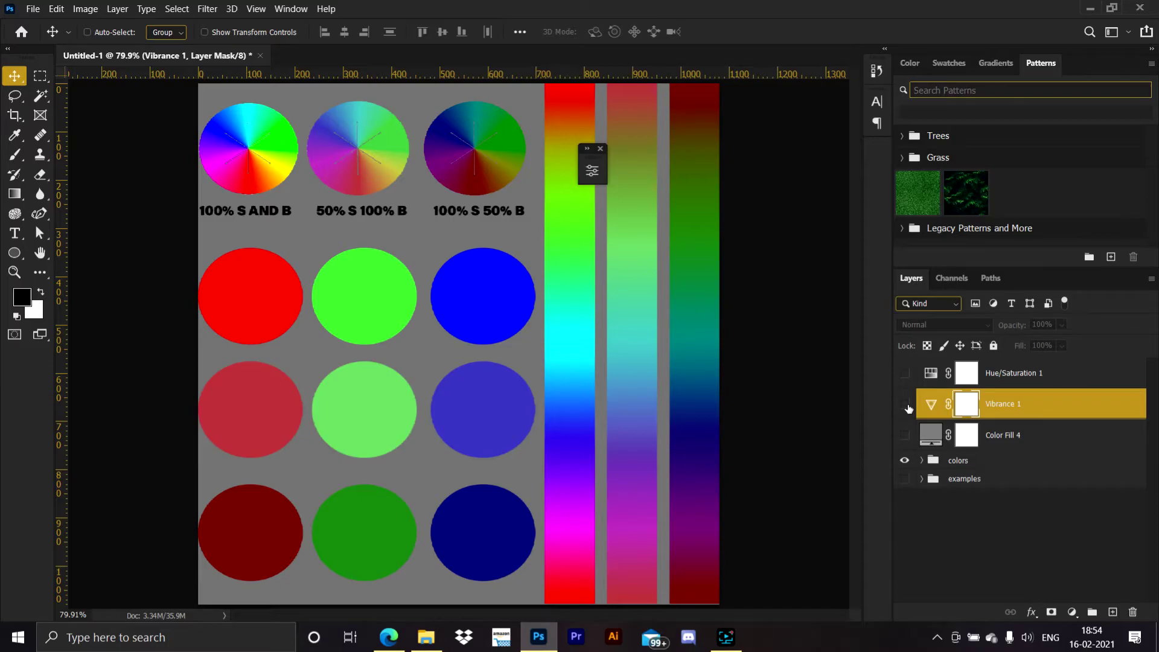
pyautogui.click(907, 405)
pyautogui.click(906, 399)
pyautogui.moveTo(1027, 373); pyautogui.dragTo(1135, 613)
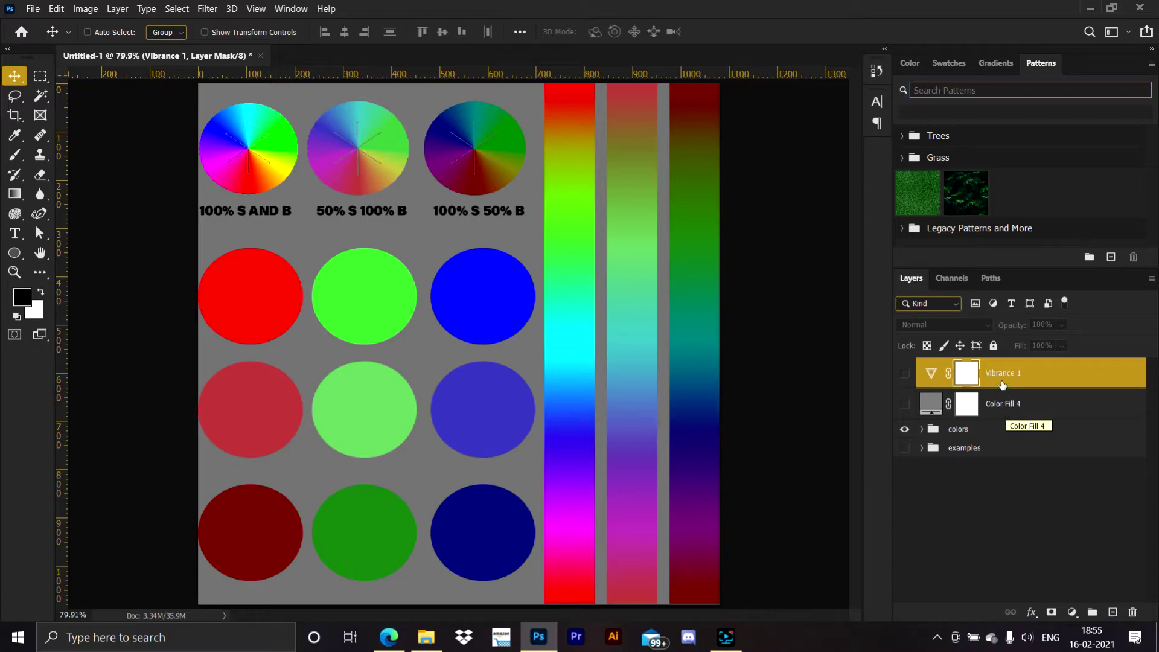
# Select the colors group, toggle Color Fill 4 on and off, then show Vibrance 1.
pyautogui.click(960, 428)
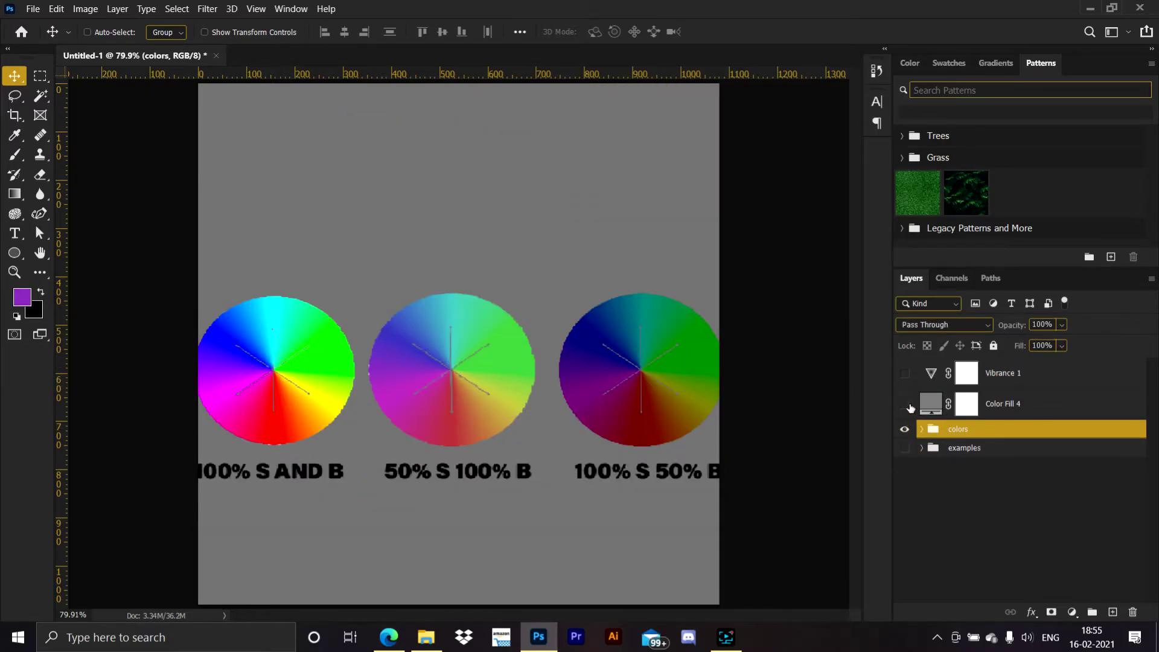
pyautogui.click(905, 404)
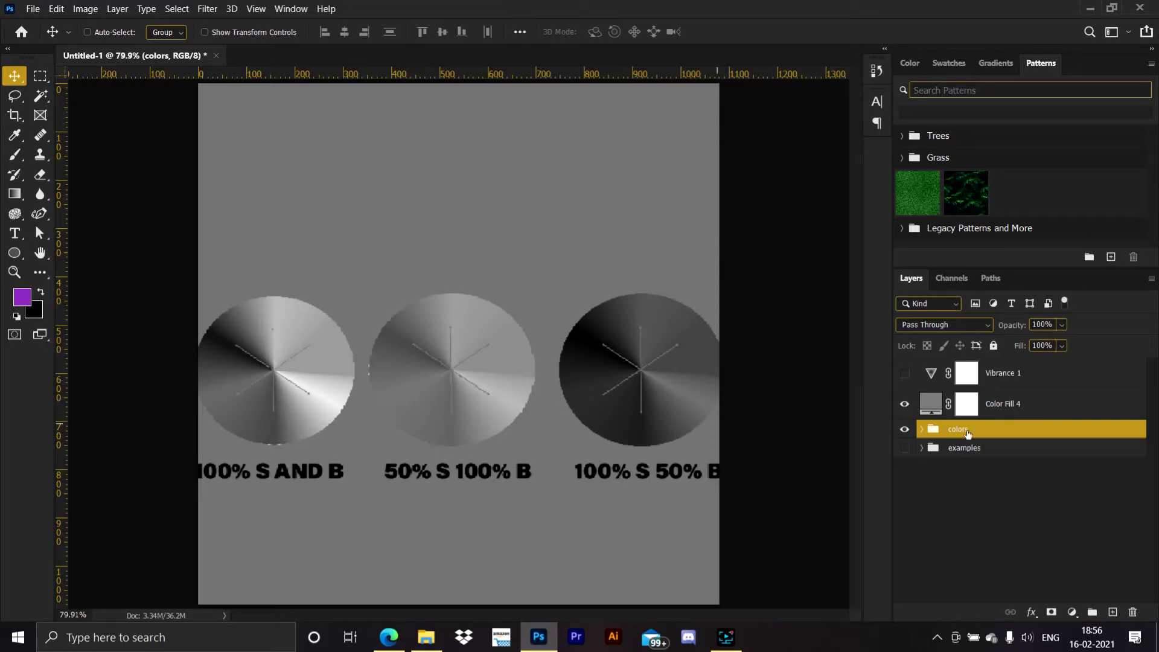
pyautogui.click(904, 404)
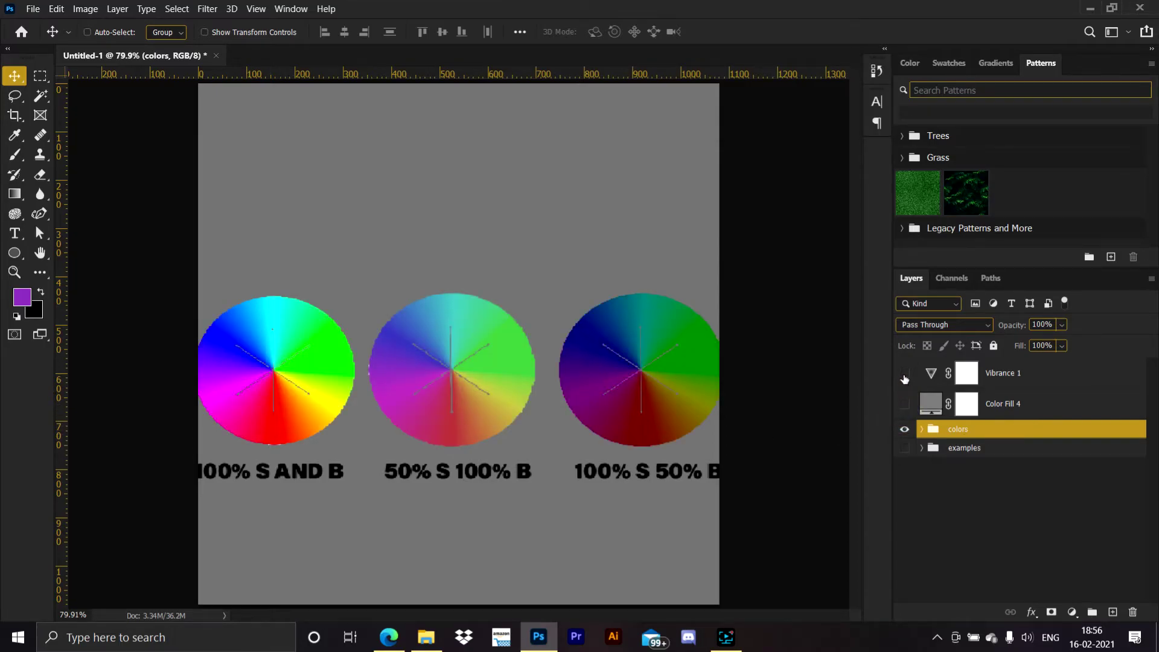
pyautogui.click(905, 374)
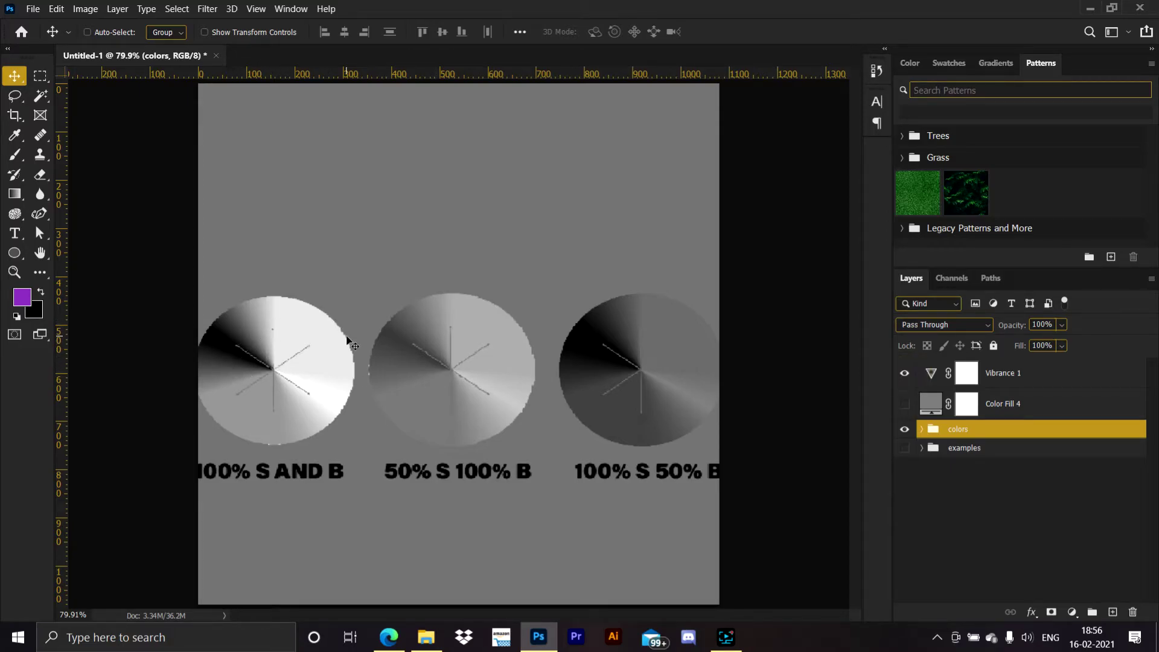
# Rename the layers 'Vibrance sharp edge in blues' and 'sharrp edge in reds', then hide the Vibrance layer.
pyautogui.doubleClick(1052, 375)
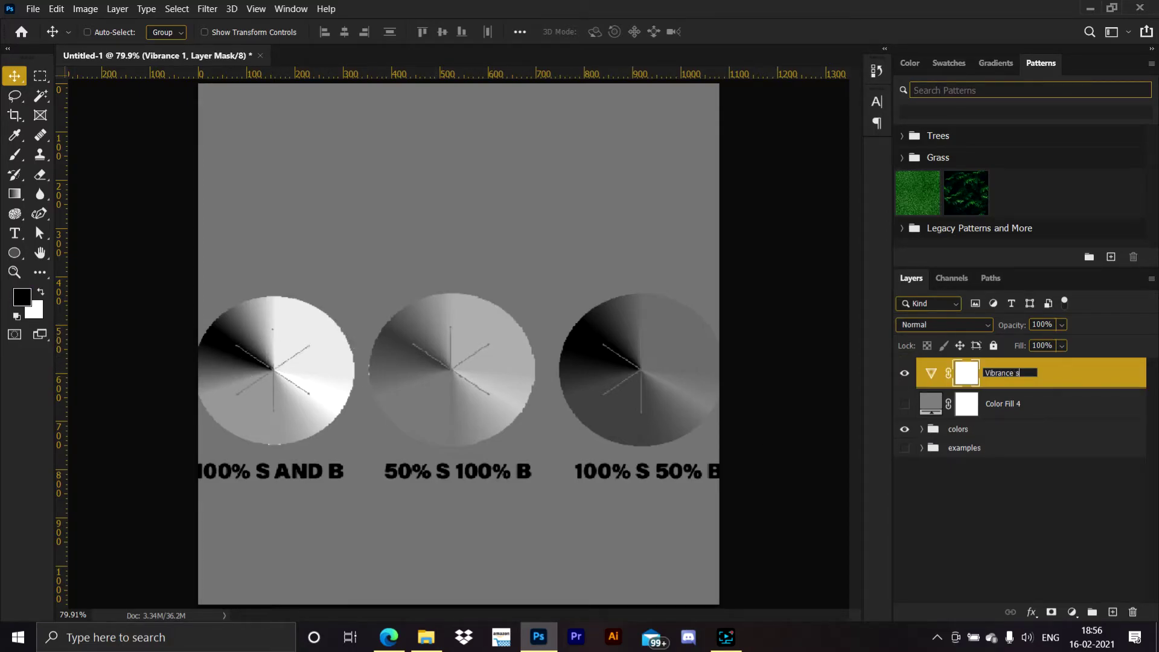
pyautogui.write('Vibrance sharp edge in blues')
pyautogui.press('Return')
pyautogui.doubleClick(1012, 402)
pyautogui.write('sh')
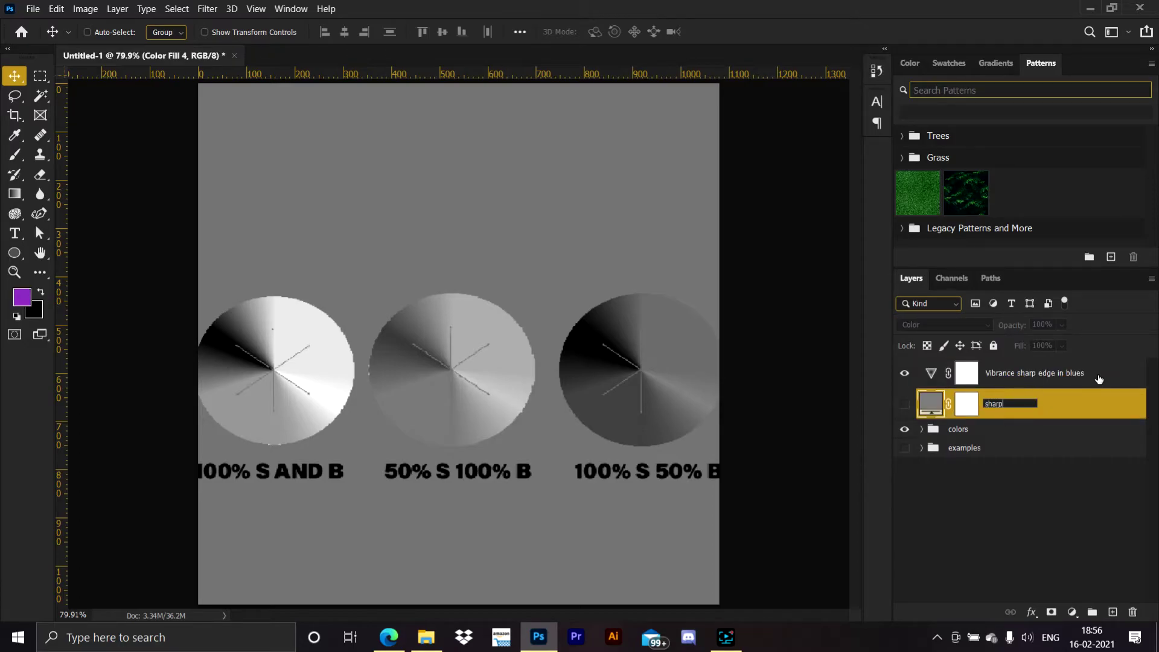
pyautogui.write('arrp edge in reds')
pyautogui.press('Return')
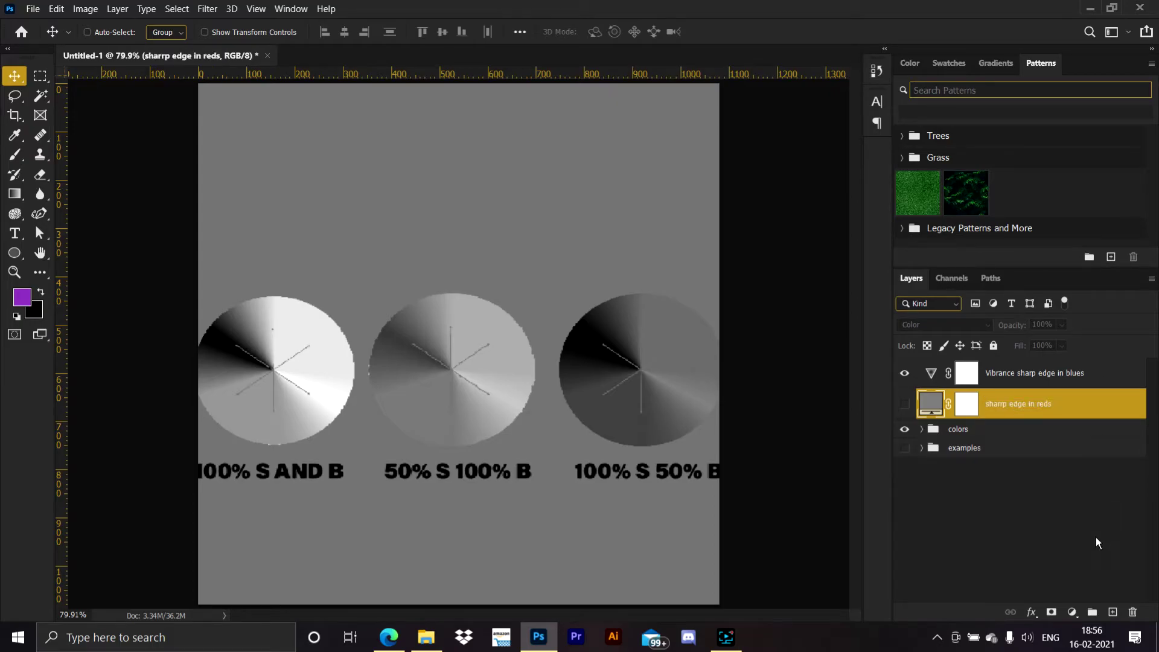
pyautogui.click(904, 373)
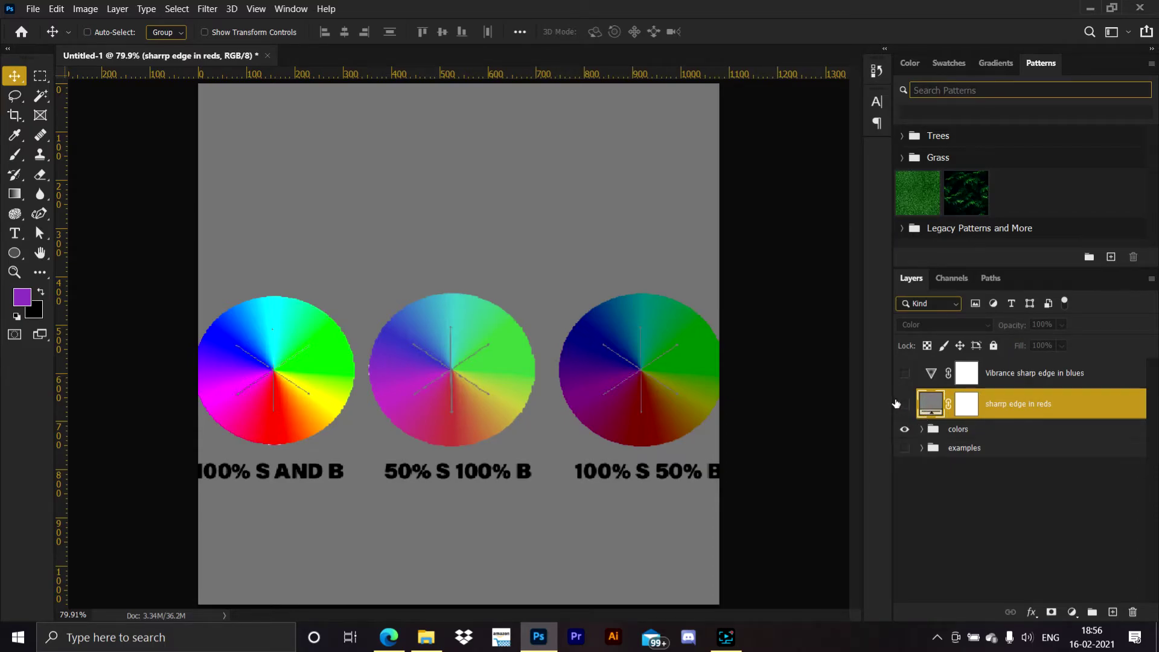
# Swap the colour chart for the landscape composite example and show the Vibrance sharp edge in blues layer.
pyautogui.click(921, 448)
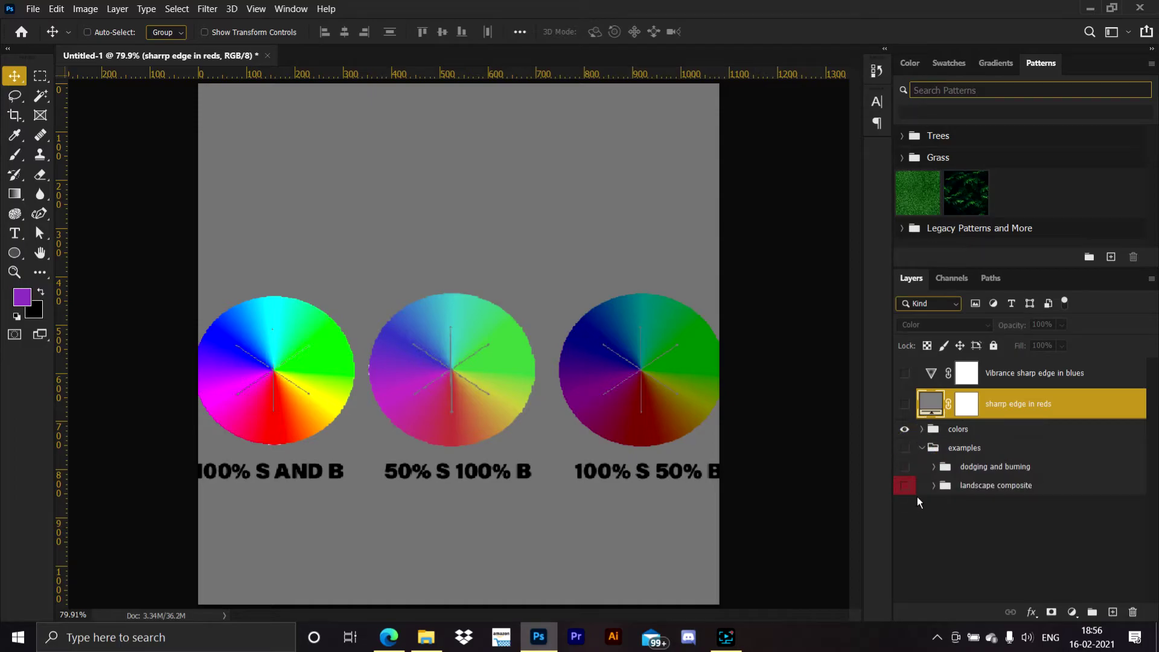
pyautogui.click(905, 486)
pyautogui.click(904, 428)
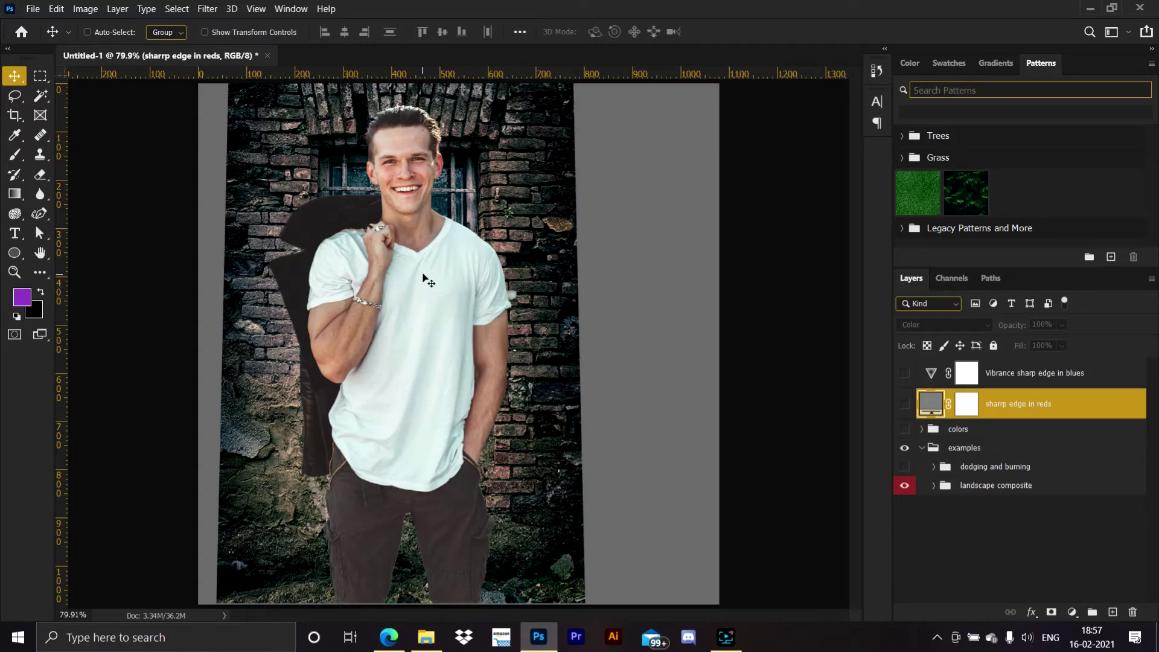
pyautogui.click(905, 374)
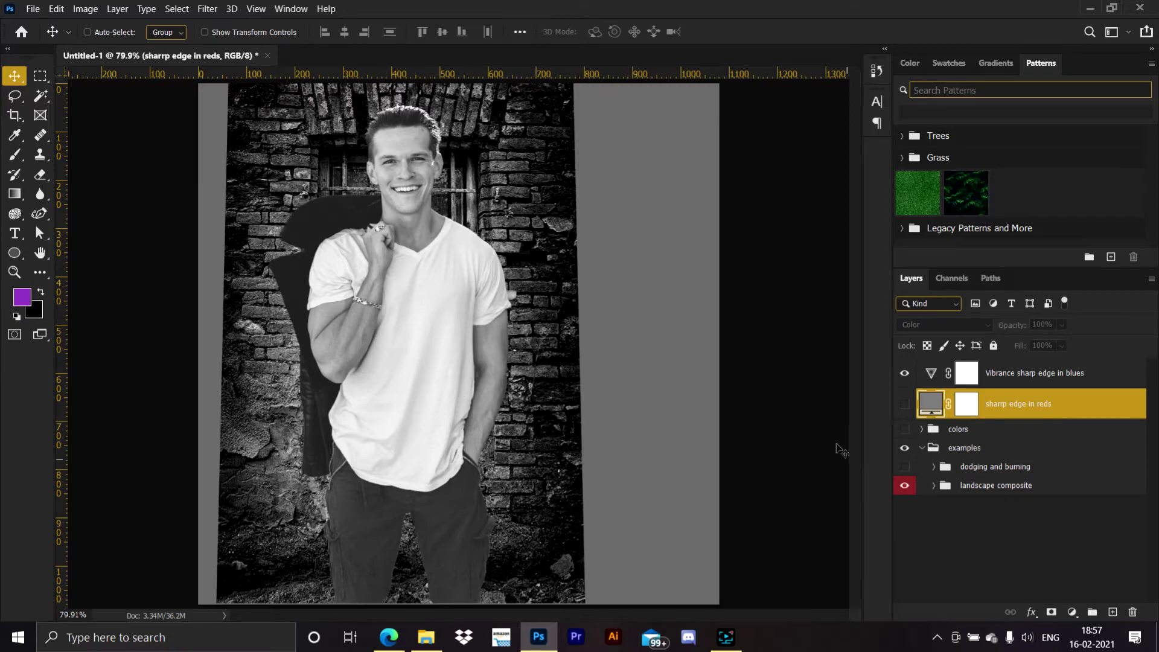
# Zoom into the man's face and toggle 'sharrp edge in reds' on and off, then fit the image to screen.
pyautogui.click(904, 404)
pyautogui.scroll(3, 476, 259)
pyautogui.scroll(3, 469, 256)
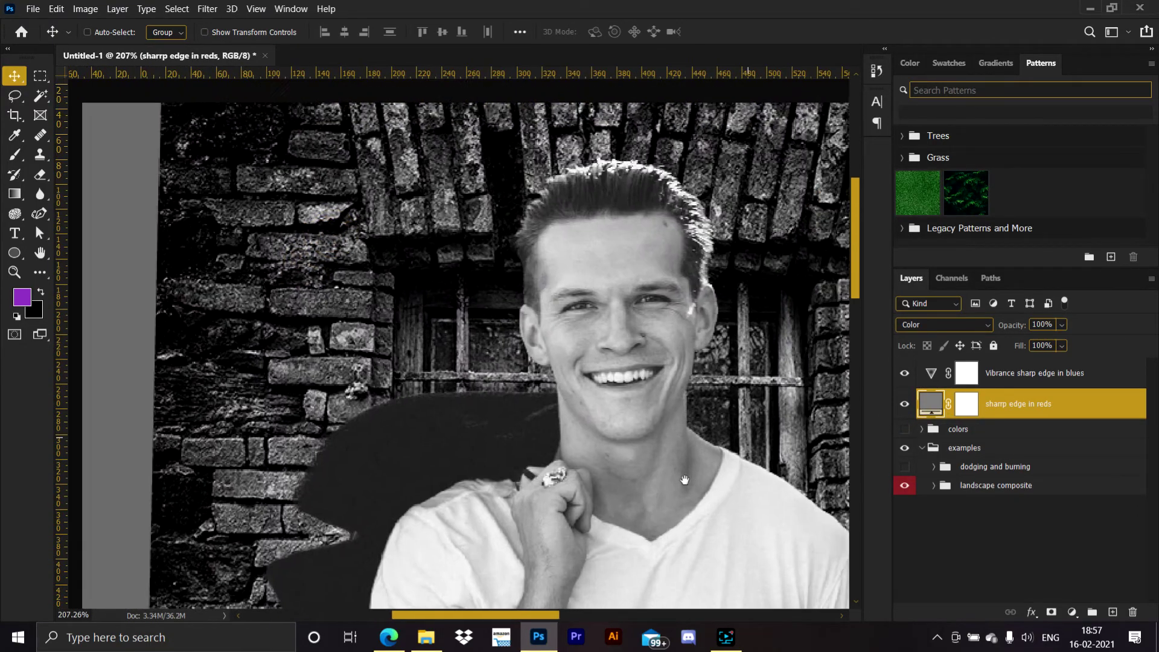
pyautogui.click(905, 405)
pyautogui.click(905, 405)
pyautogui.click(905, 404)
pyautogui.click(905, 404)
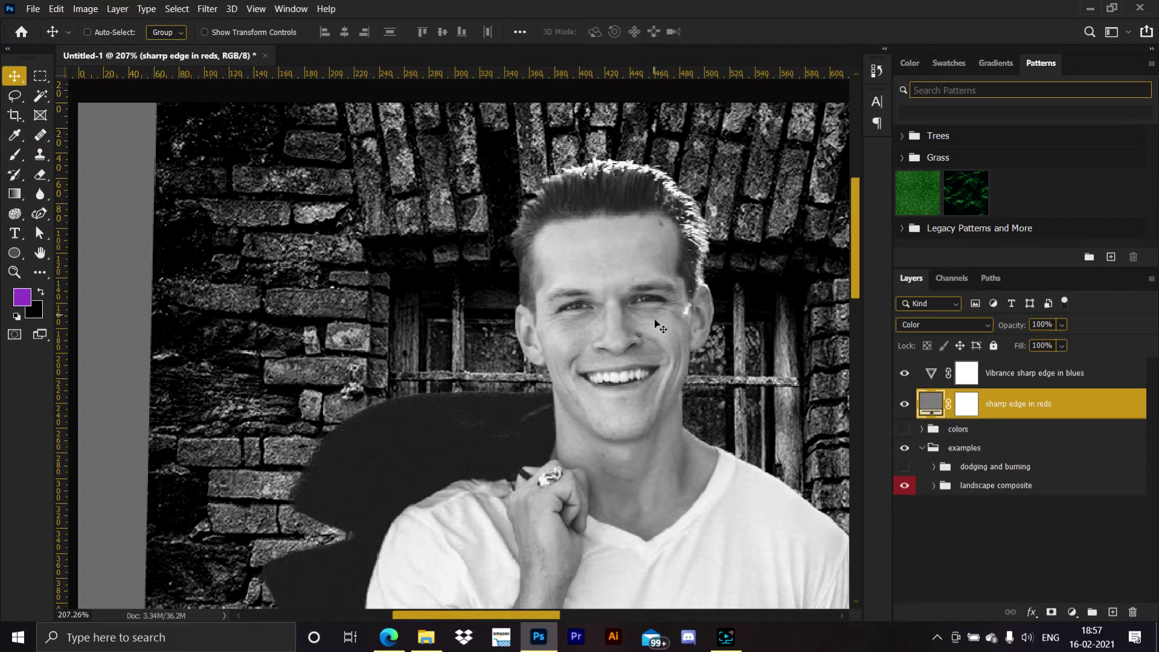
pyautogui.click(902, 408)
pyautogui.click(902, 408)
pyautogui.click(902, 409)
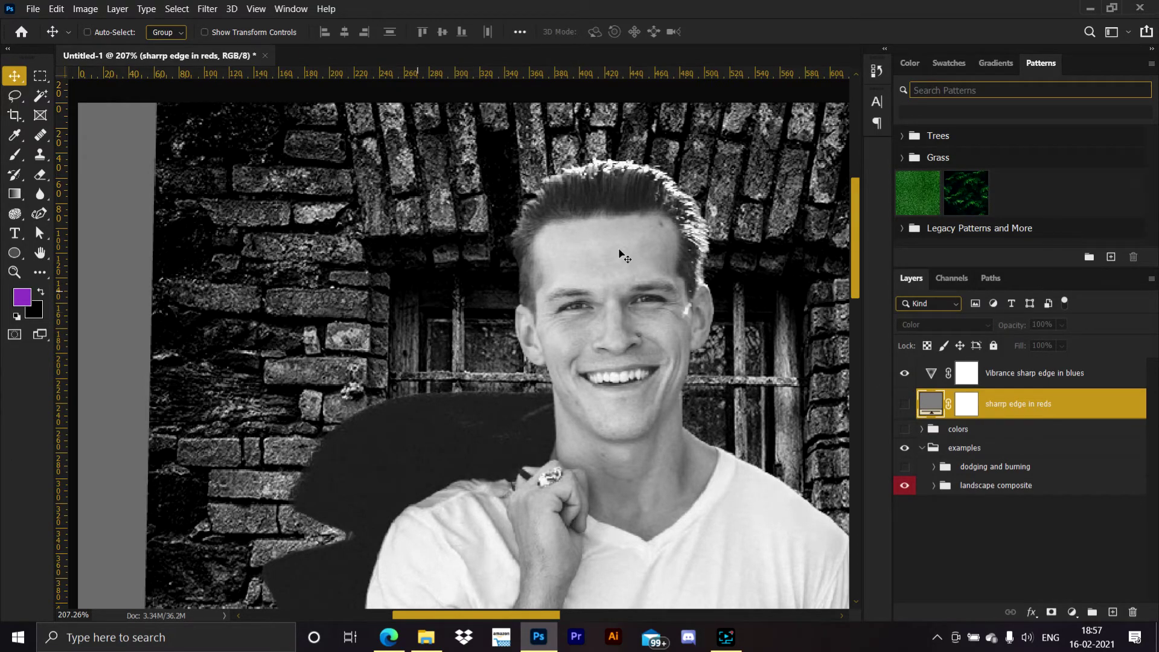
pyautogui.click(905, 403)
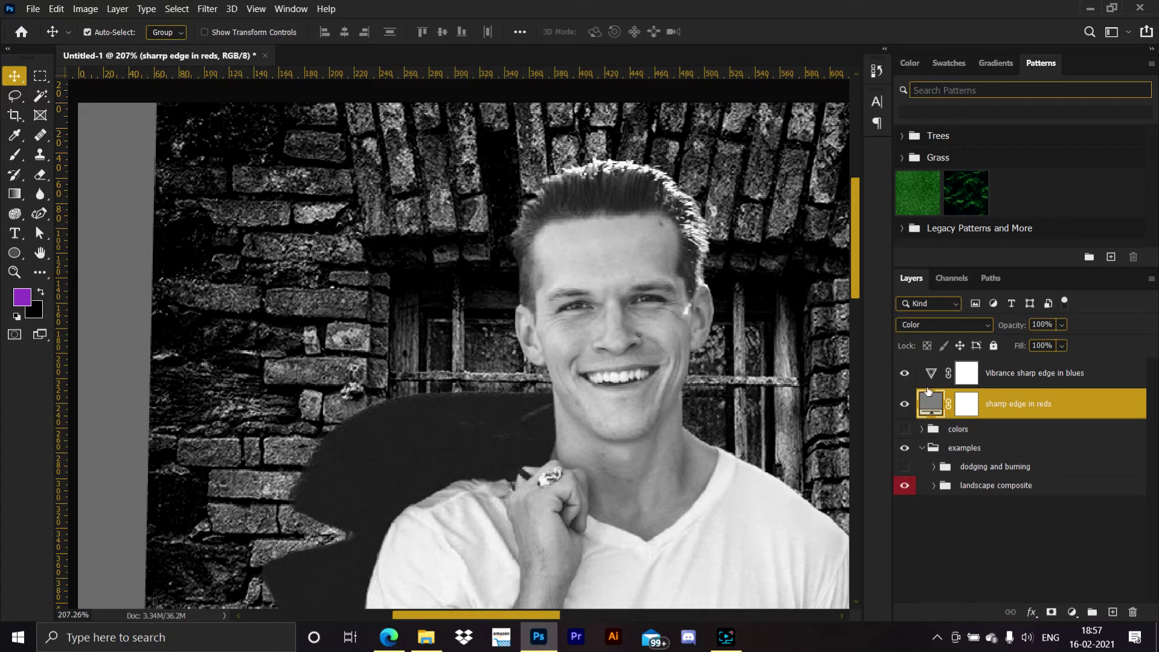
pyautogui.hotkey('ctrl', '0')
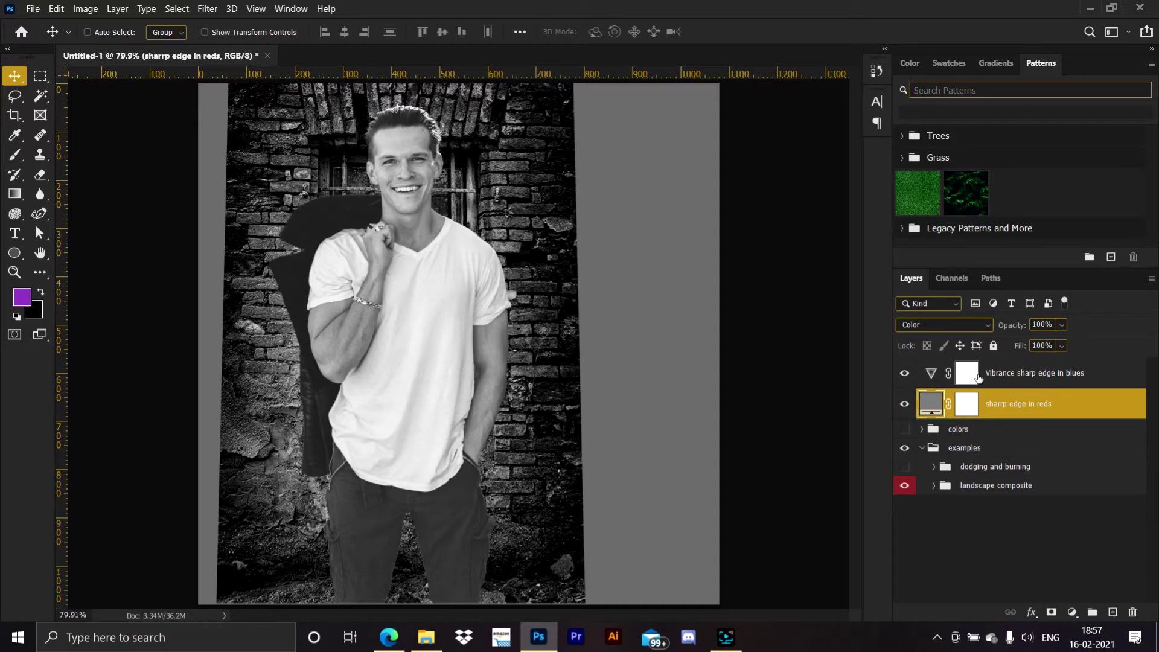
# Hide both greyscale layers and landscape composite, and show the dodging and burning example.
pyautogui.click(904, 403)
pyautogui.click(904, 373)
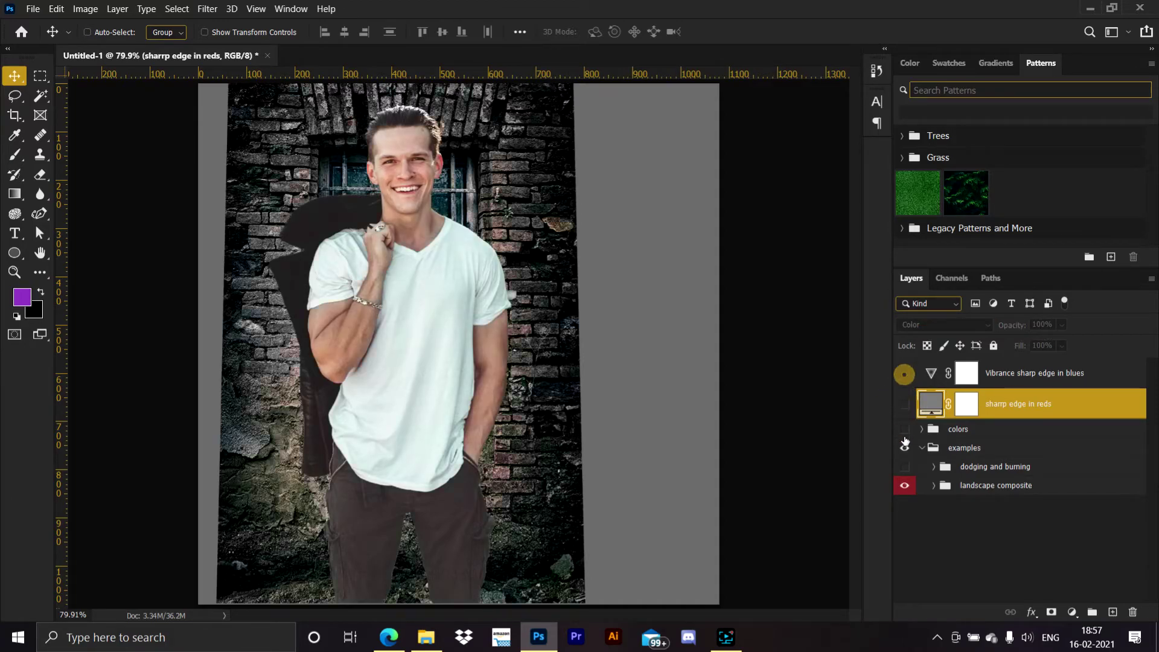
pyautogui.click(903, 467)
pyautogui.click(904, 486)
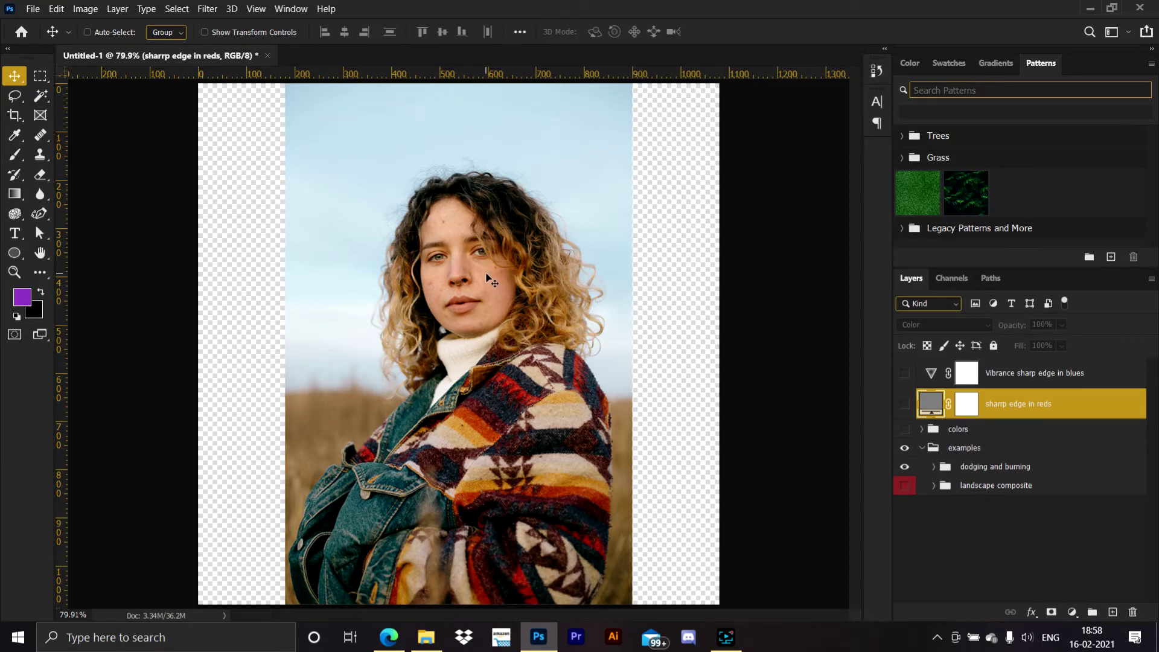
# Zoom into the woman's portrait and view it greyscale through 'sharrp edge in reds', then through Vibrance.
pyautogui.scroll(5, 449, 299)
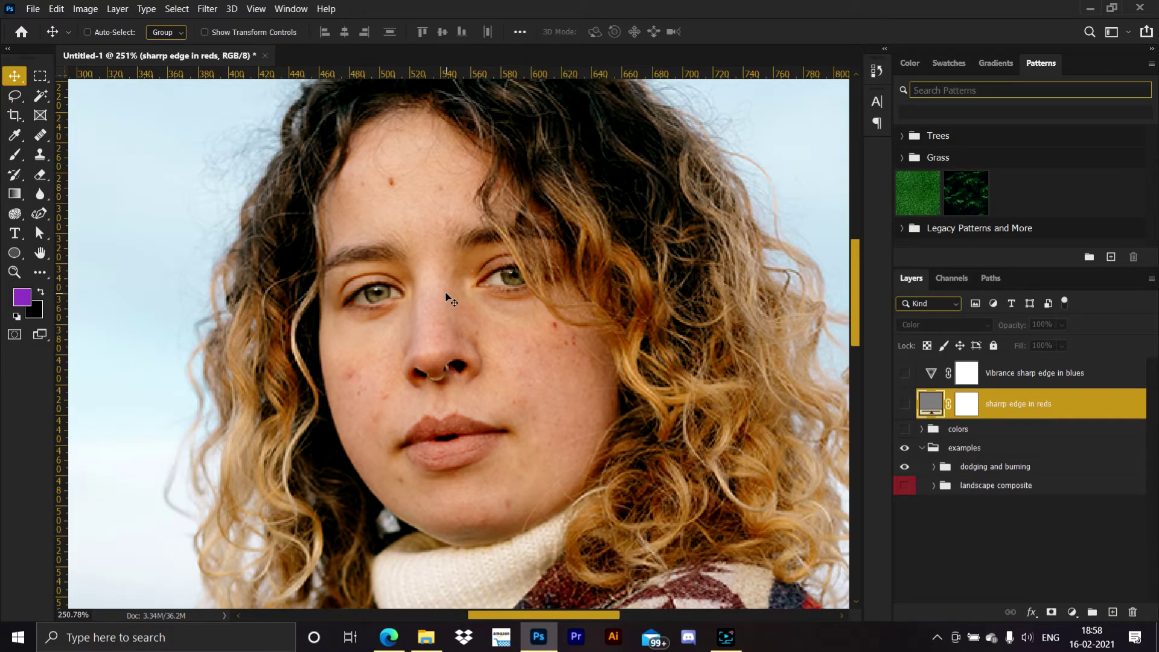
pyautogui.click(904, 405)
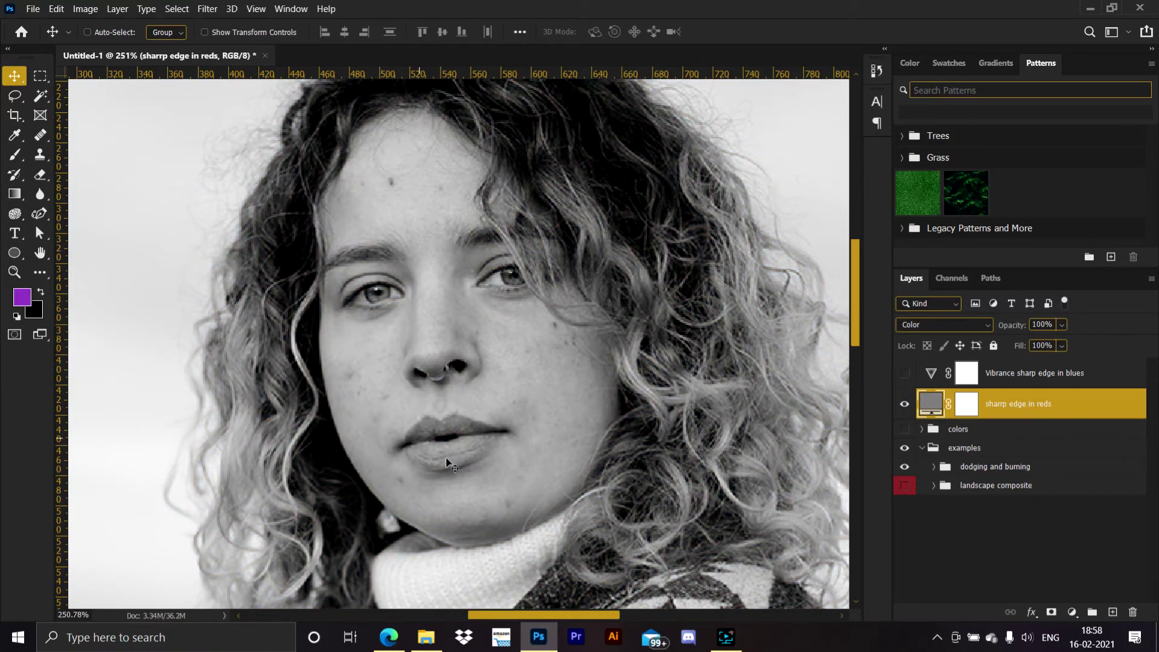
pyautogui.scroll(5, 450, 464)
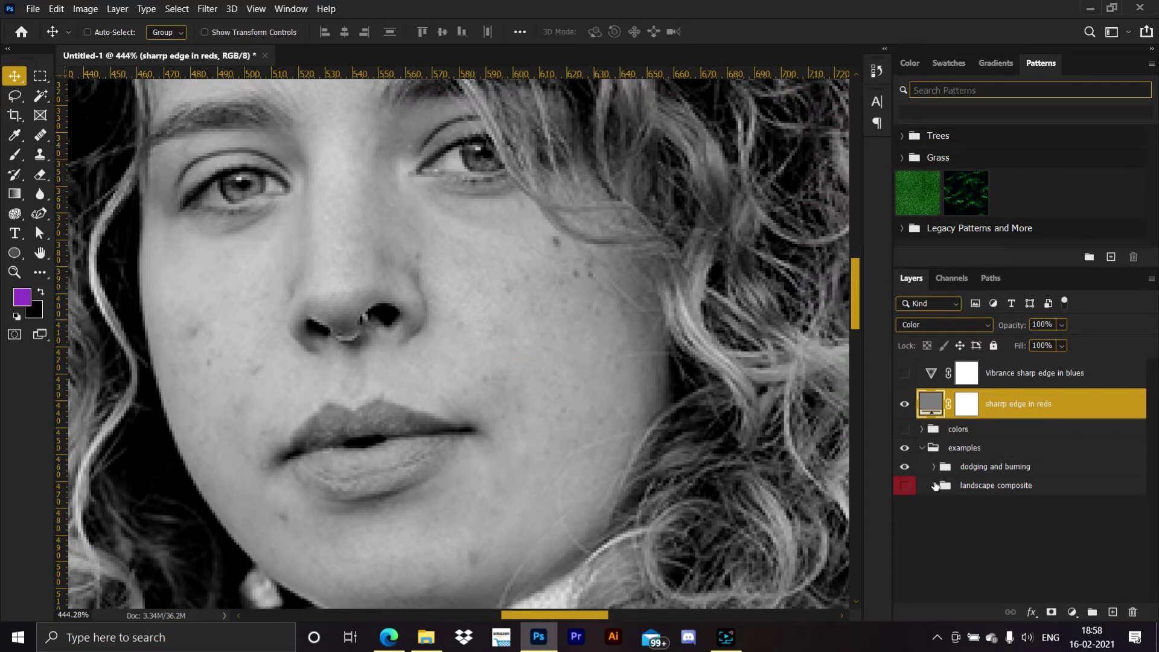
pyautogui.click(904, 373)
pyautogui.click(904, 404)
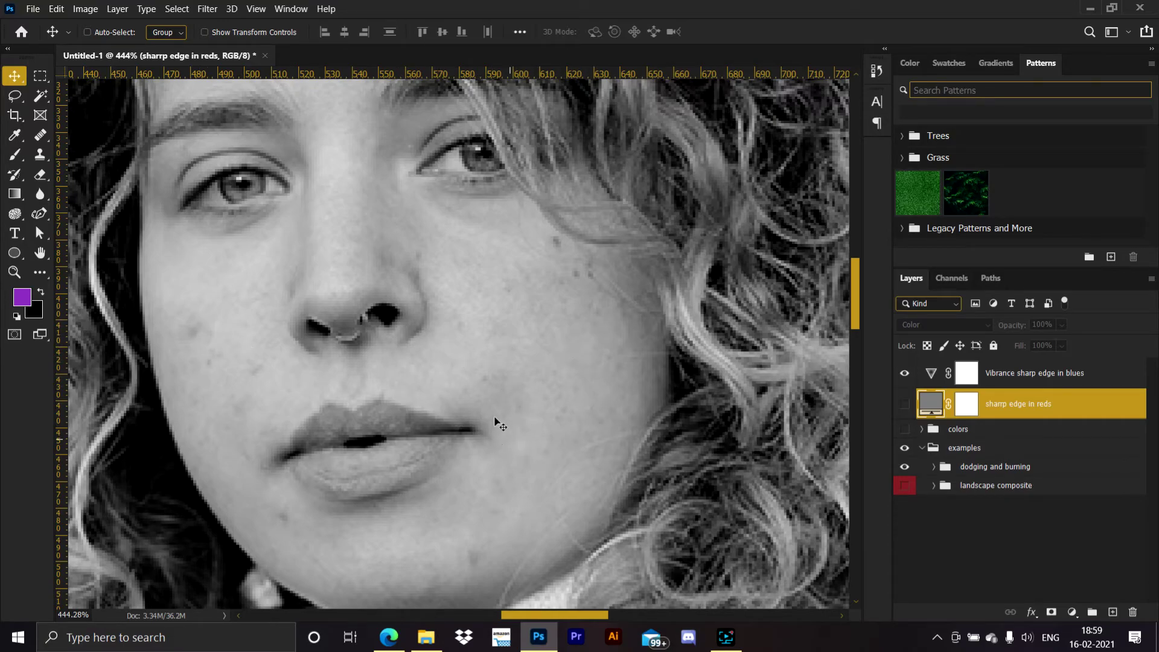
# Toggle 'sharrp edge in reds' to compare the face, then hide both layers and fit the image to screen.
pyautogui.click(906, 404)
pyautogui.click(909, 404)
pyautogui.click(907, 404)
pyautogui.click(906, 404)
pyautogui.click(907, 403)
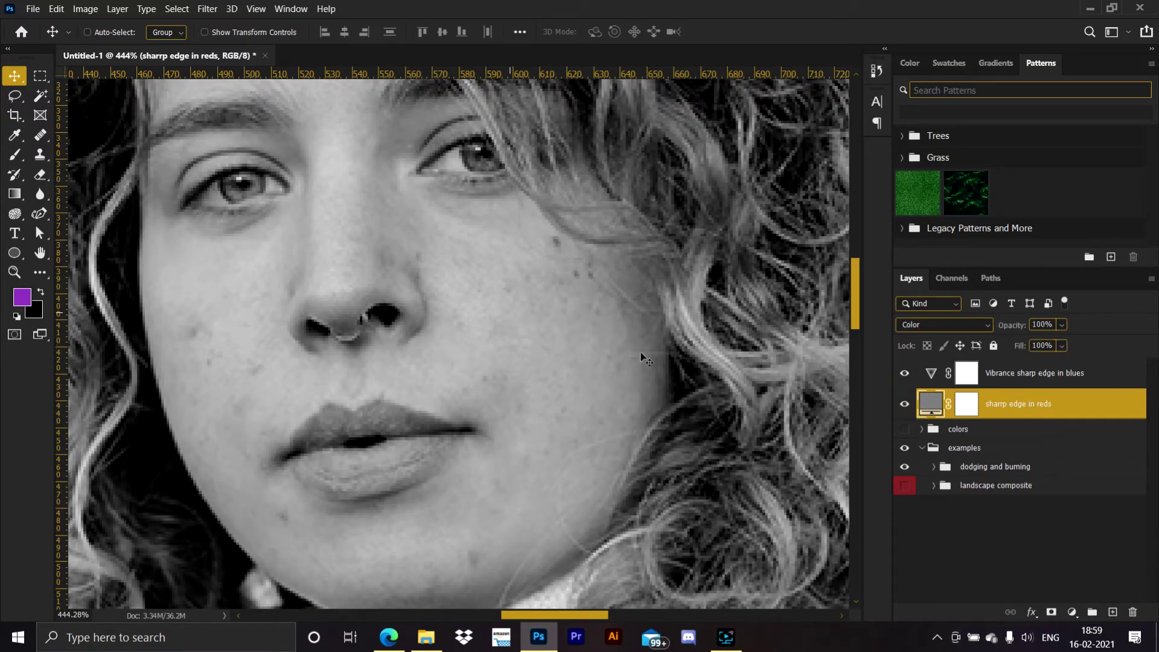
pyautogui.click(905, 404)
pyautogui.click(904, 373)
pyautogui.hotkey('ctrl', '0')
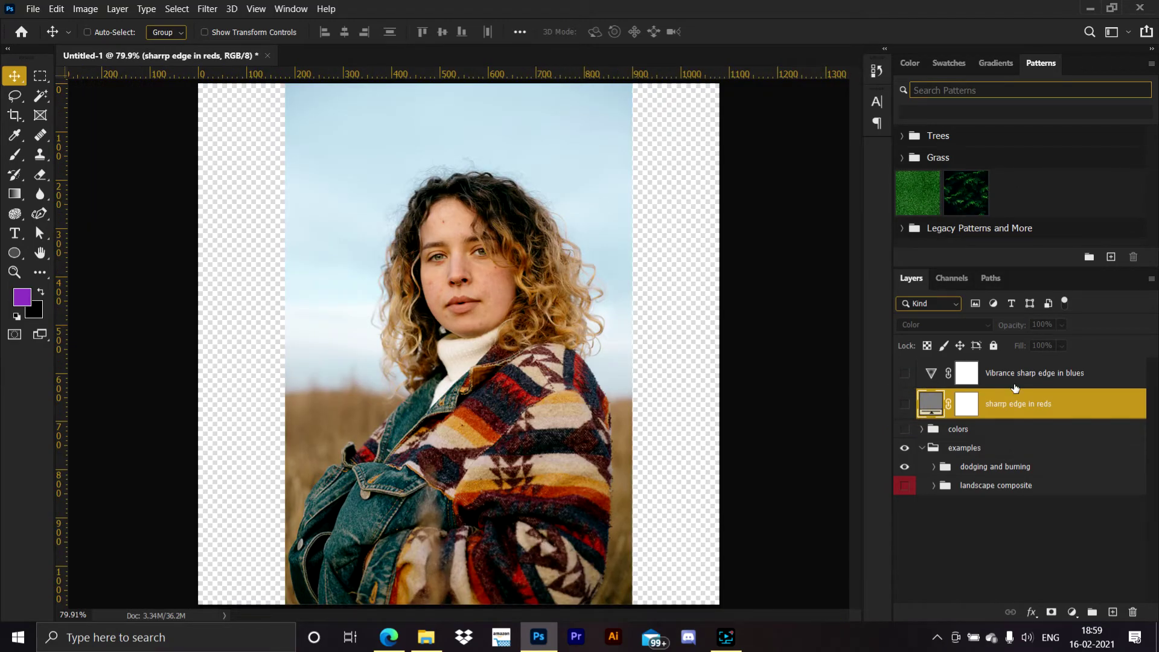
# Preview 'sharrp edge in reds' on the full portrait, then switch to the Vibrance sharp edge in blues layer instead.
pyautogui.click(900, 406)
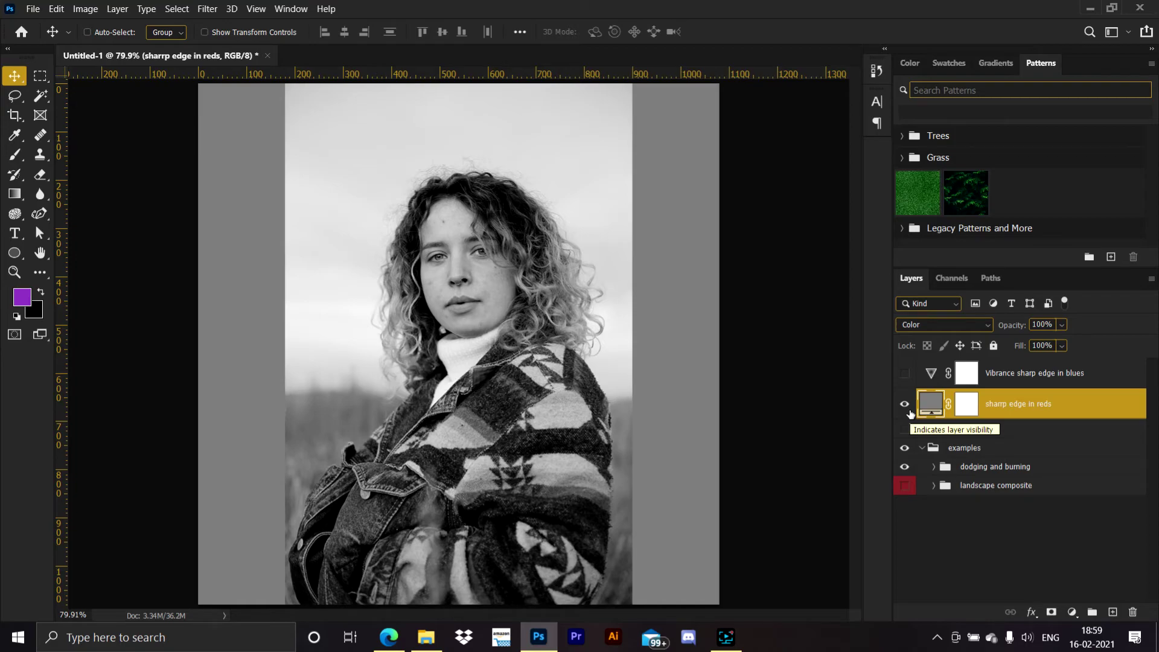
pyautogui.click(905, 404)
pyautogui.click(904, 373)
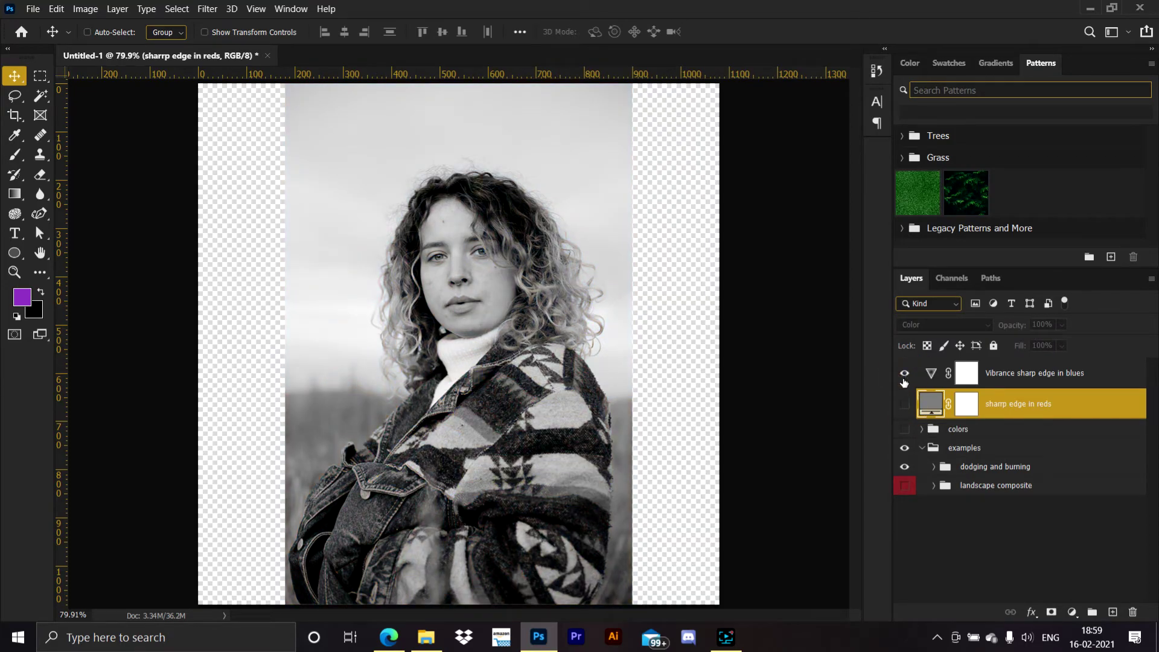